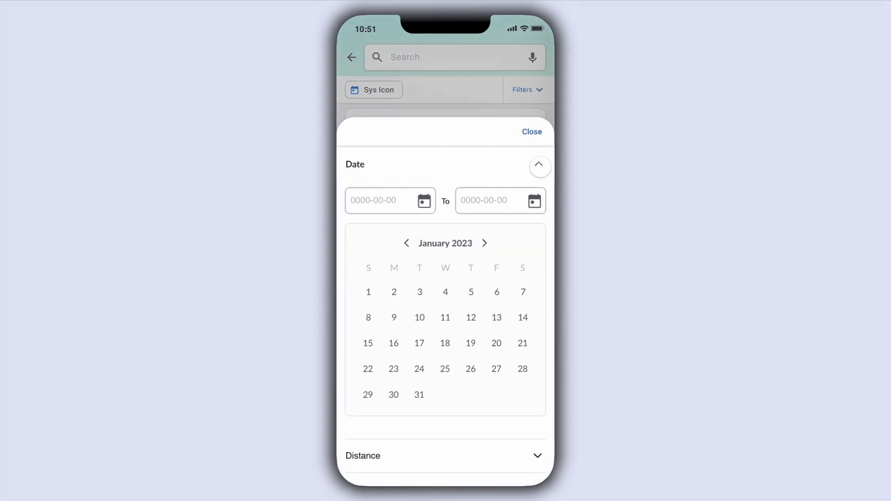
Step: Reopen the Date section and pick January 3 to 12, then change the end to 13
left_click(538, 163)
left_click(539, 166)
left_click(420, 292)
left_click(471, 318)
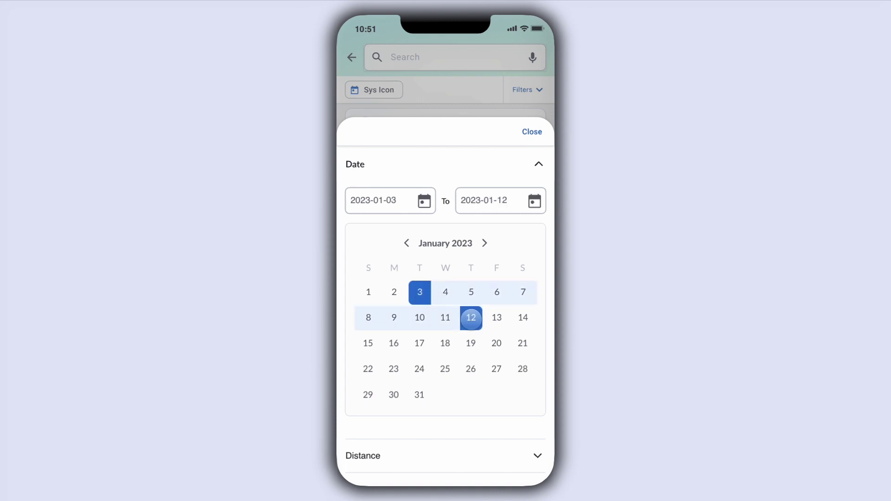
left_click(496, 318)
Step: Clear the selected range and type 0414 into the From date field
left_click(420, 293)
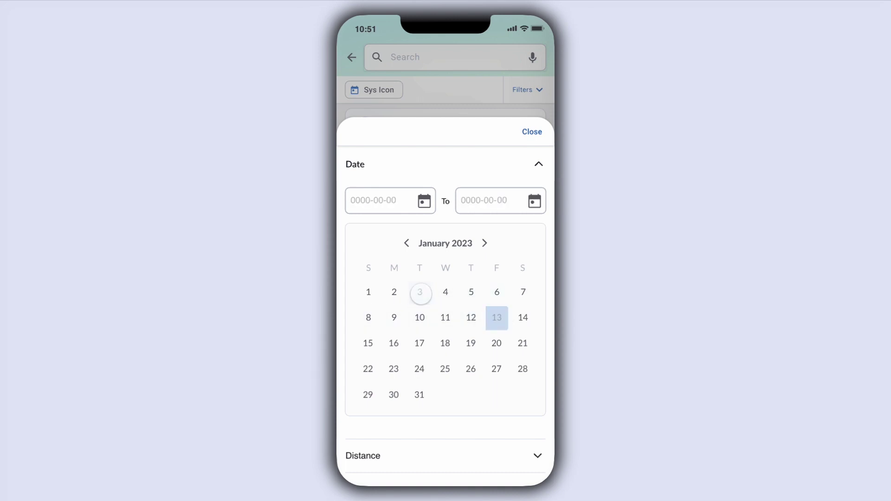
left_click(388, 199)
type("04")
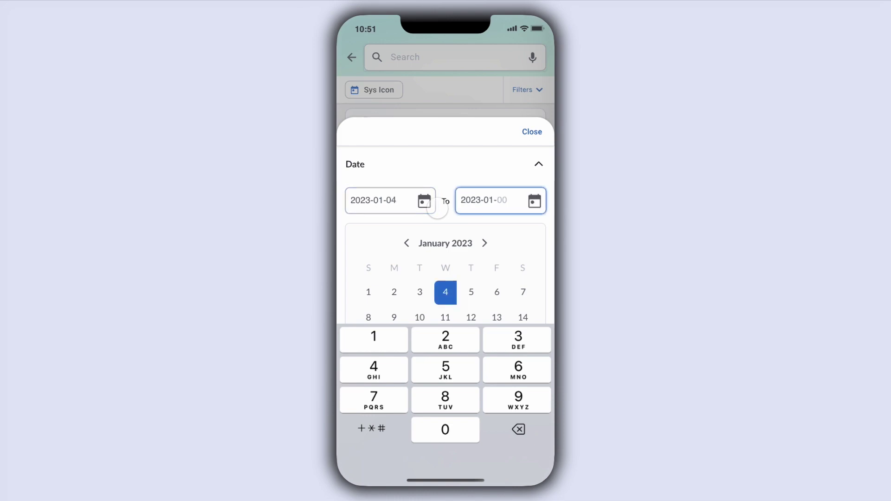
type("14")
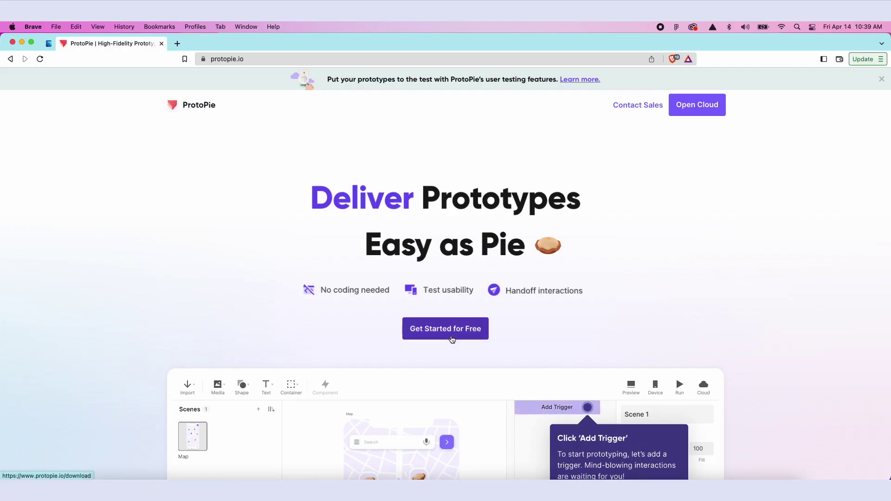
Step: Check the platform options on the ProtoPie Studio download page, then switch to the dashboard
left_click(451, 337)
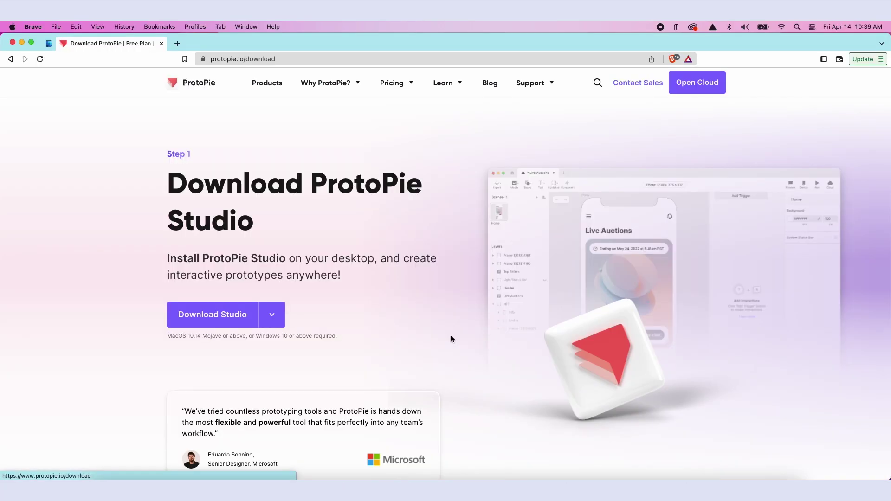
left_click(275, 323)
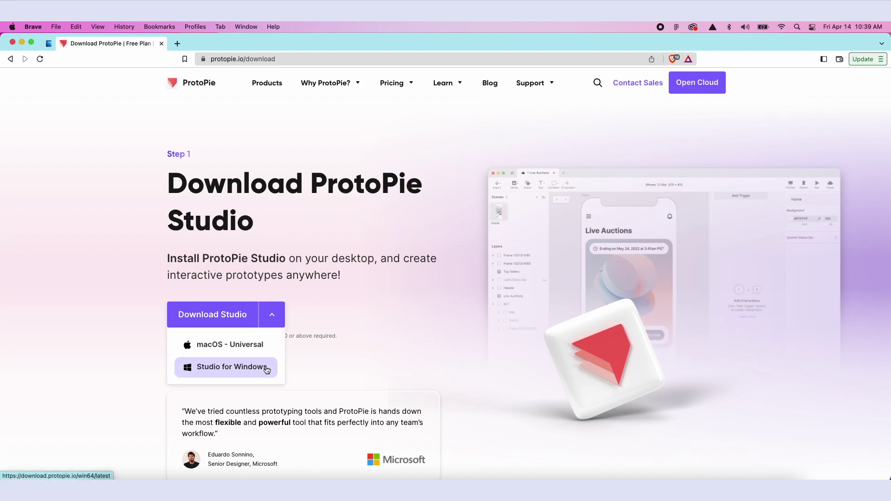
left_click(272, 324)
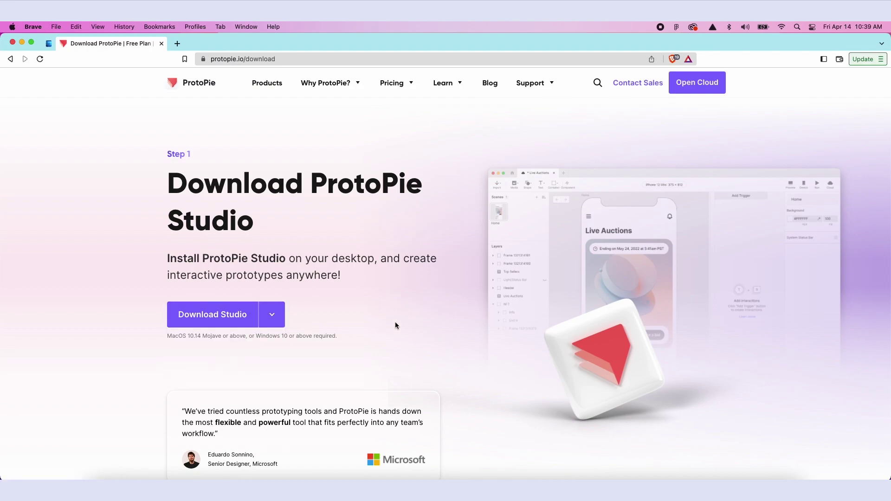
key("ctrl+Right")
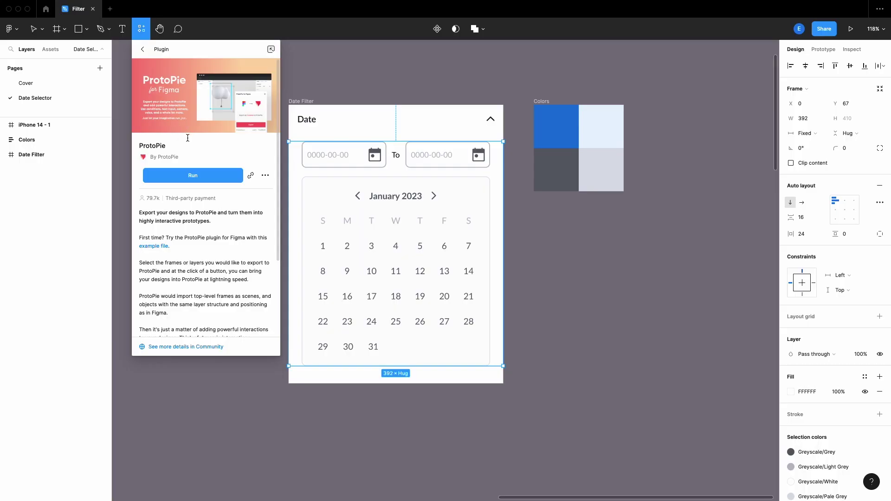
Step: Run the ProtoPie plugin and export the Date Filter frame to ProtoPie Studio
left_click(211, 178)
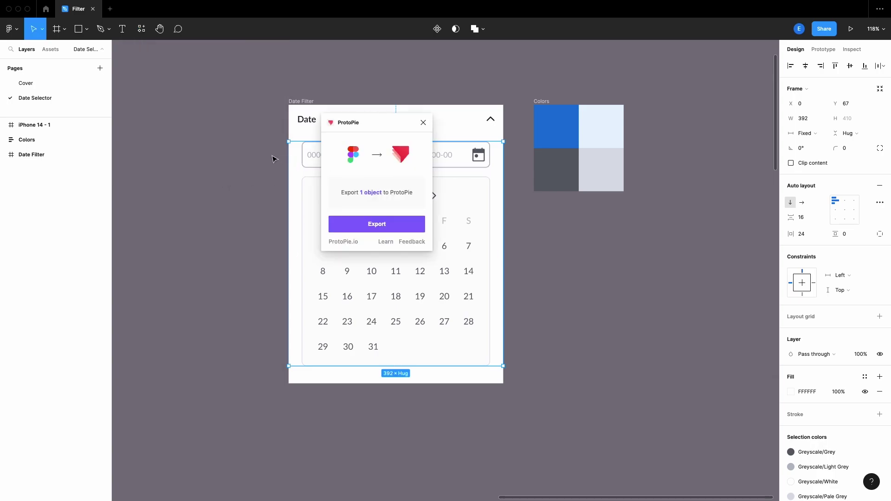
left_click(301, 102)
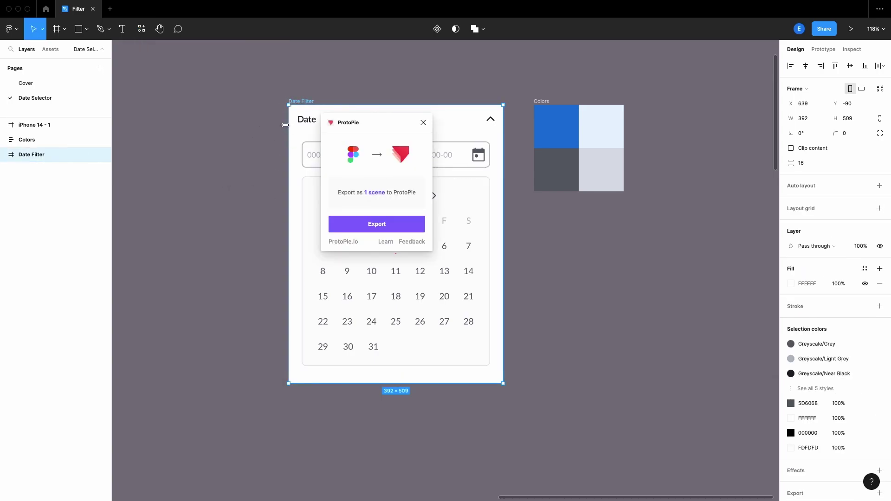
left_click(397, 227)
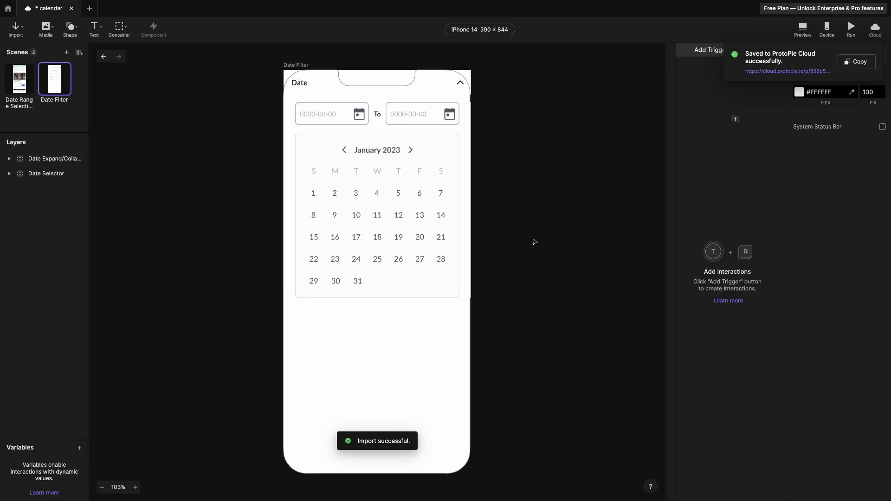
Step: Move the Date header and Date Selector calendar down and resize both to 390 wide
left_click_drag(518, 240, 367, 86)
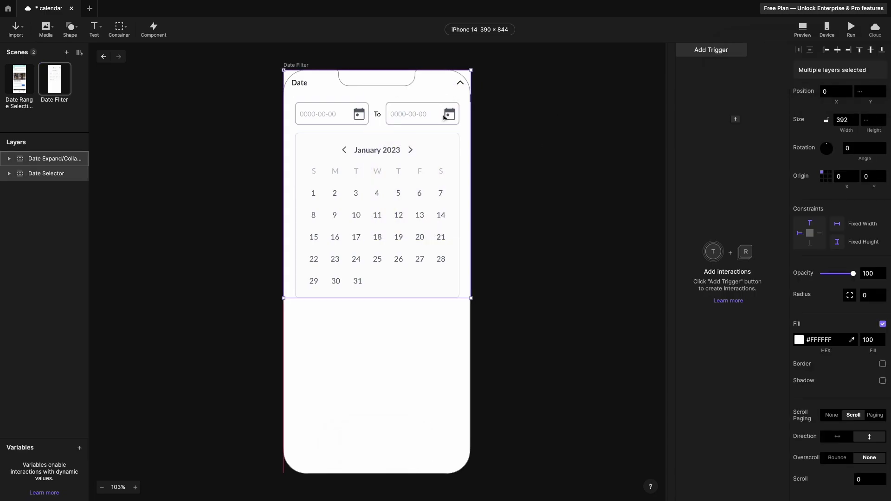
left_click(571, 139)
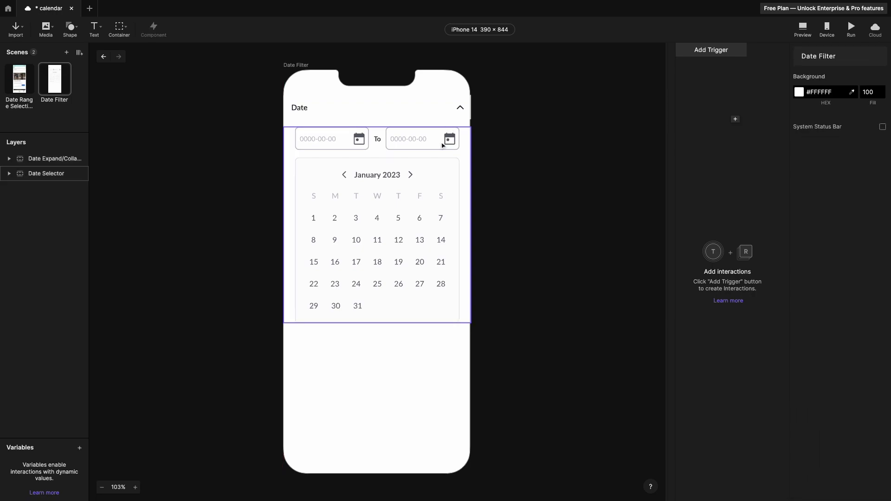
left_click(442, 145)
left_click(454, 104, "shift")
left_click_drag(472, 136, 472, 137)
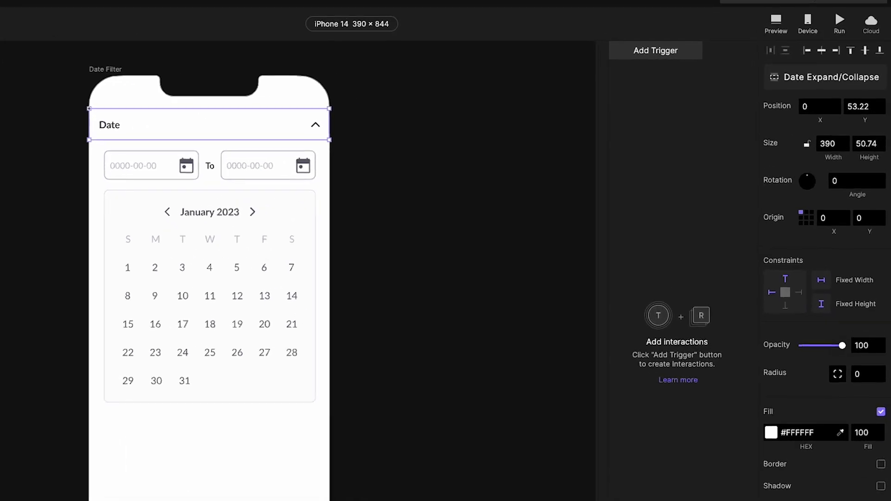
Step: Add a Tap trigger on the Date header whose Scale response sets Date Selector height to 0
left_click(619, 53)
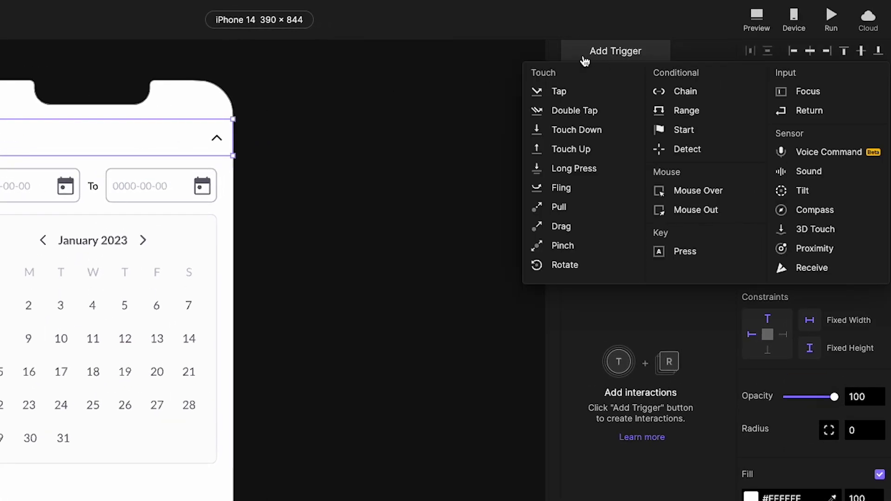
left_click(566, 95)
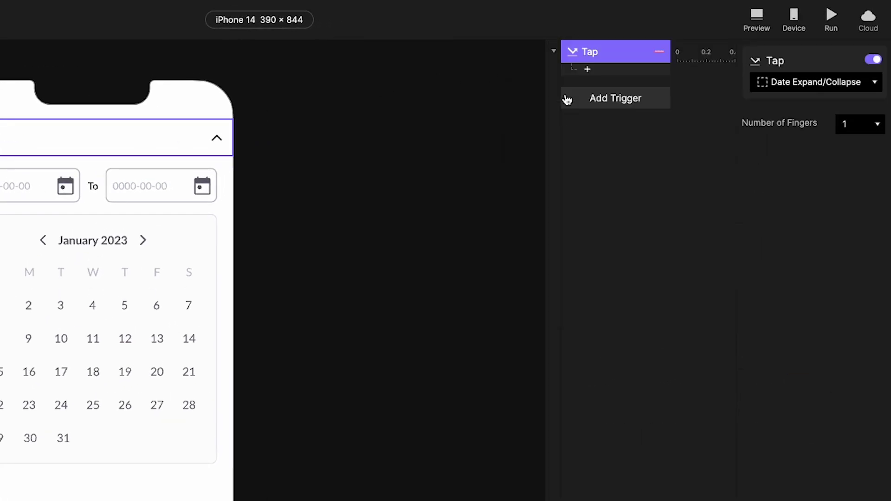
left_click(587, 70)
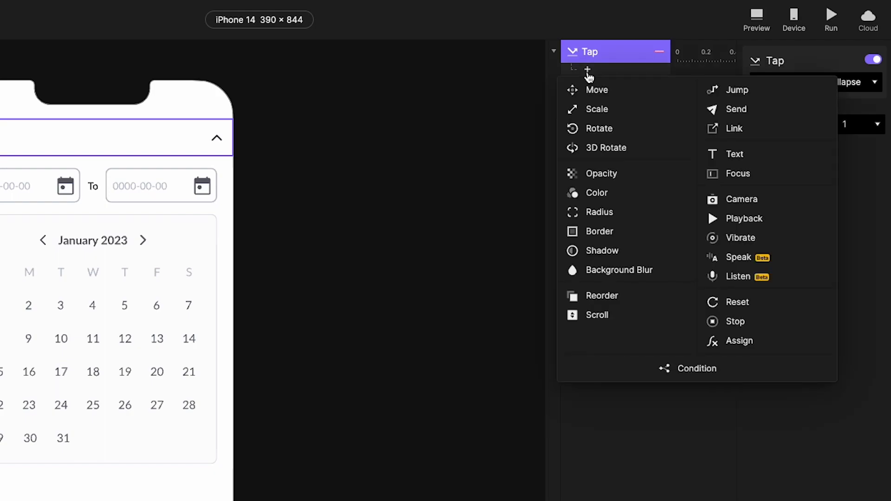
left_click(608, 108)
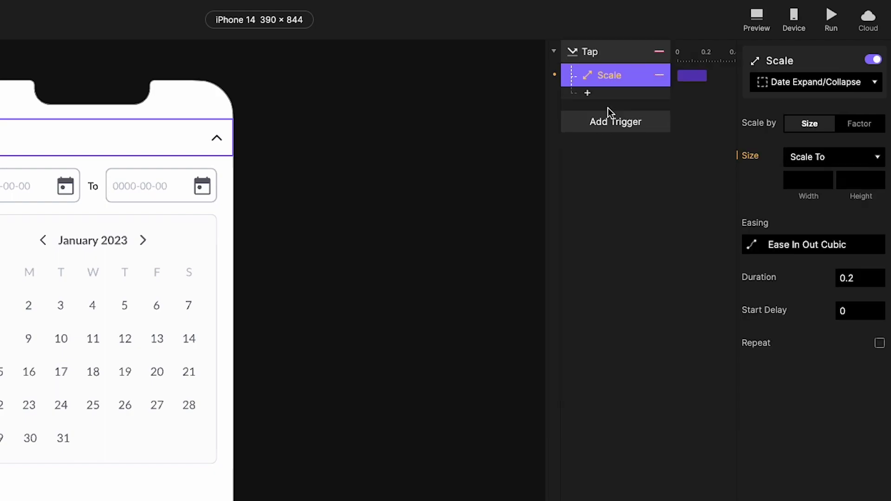
left_click(837, 85)
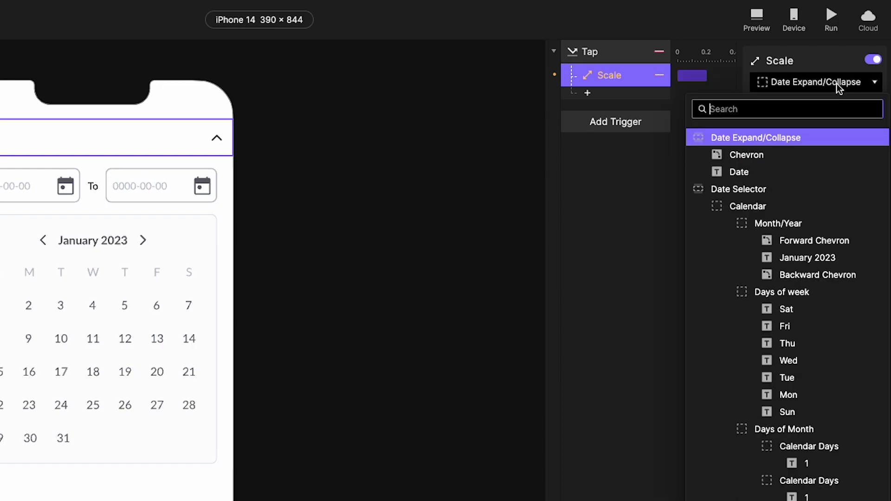
left_click(757, 190)
left_click(856, 181)
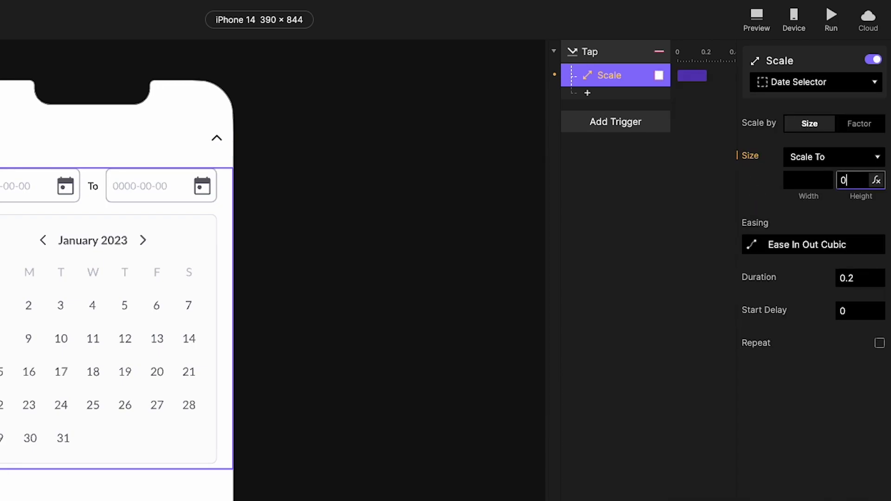
Step: Select the Date Selector layer and scroll down through its properties
left_click(388, 228)
left_click(367, 187)
scroll(826, 266, "down", 2)
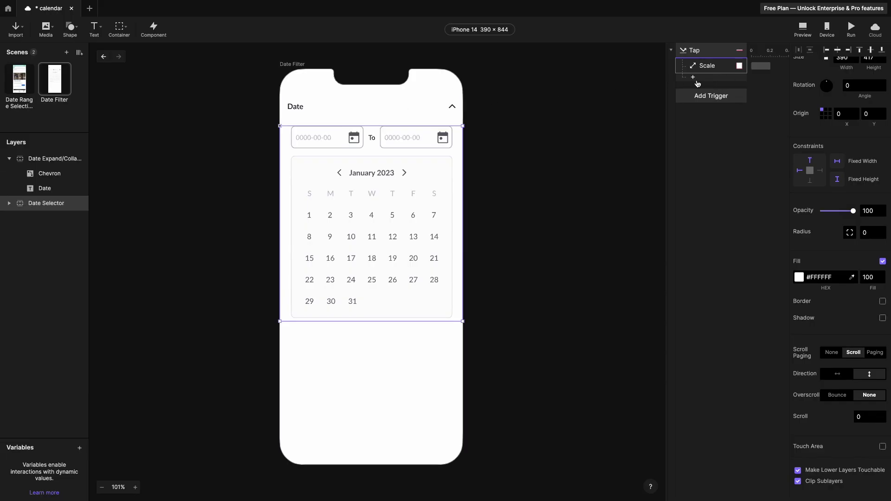
Step: Add a condition under the Tap checking whether Date Selector's Height equals 0
left_click(693, 76)
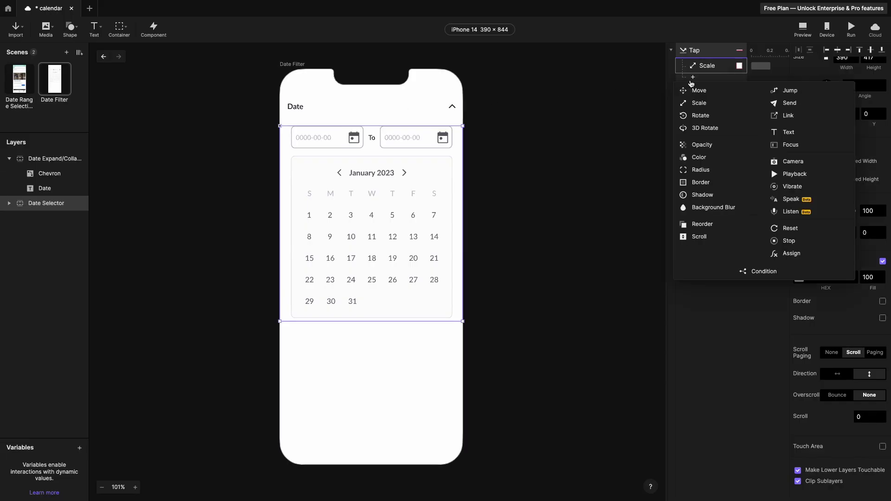
left_click(764, 271)
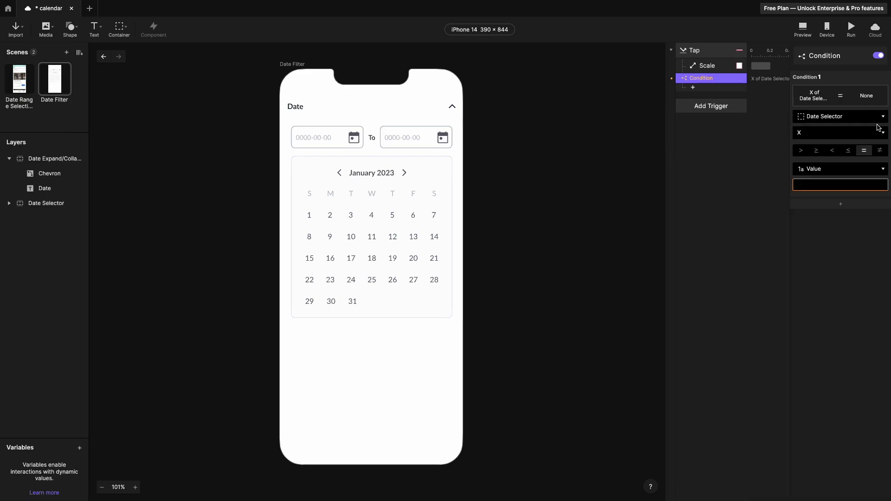
left_click(837, 133)
left_click(824, 182)
left_click(825, 184)
type("0")
key("Return")
Step: Inside that condition, scale Date Selector back to a height of 417
left_click(693, 89)
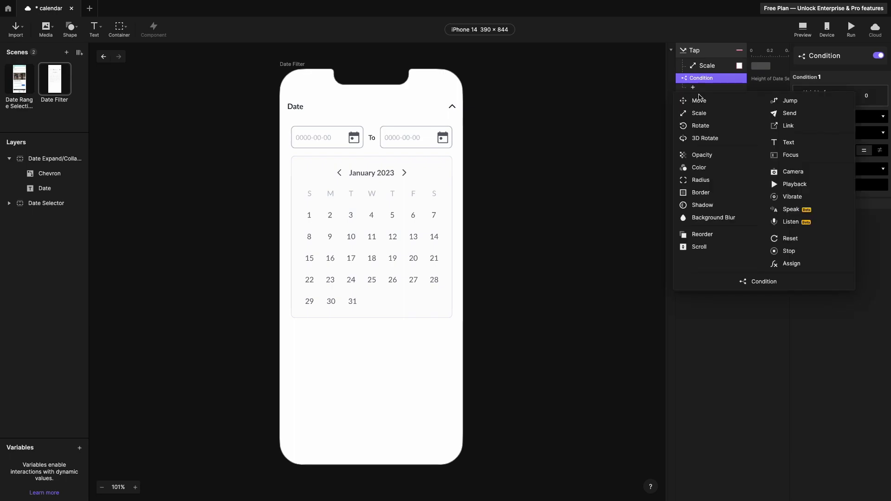
left_click(702, 101)
left_click(840, 71)
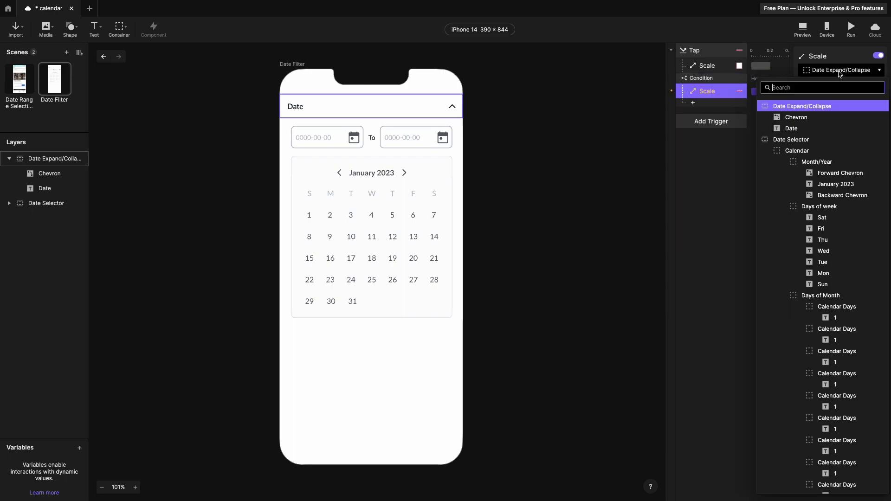
left_click(791, 139)
left_click(863, 134)
type("417")
left_click(704, 175)
Step: Add a Rotate By response targeting the Chevron and edit its angle
left_click(733, 68)
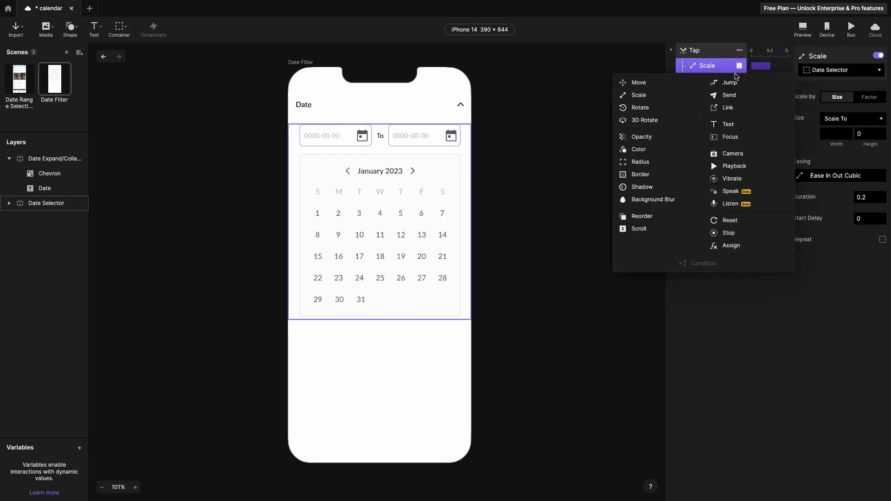
left_click(666, 113)
left_click(845, 70)
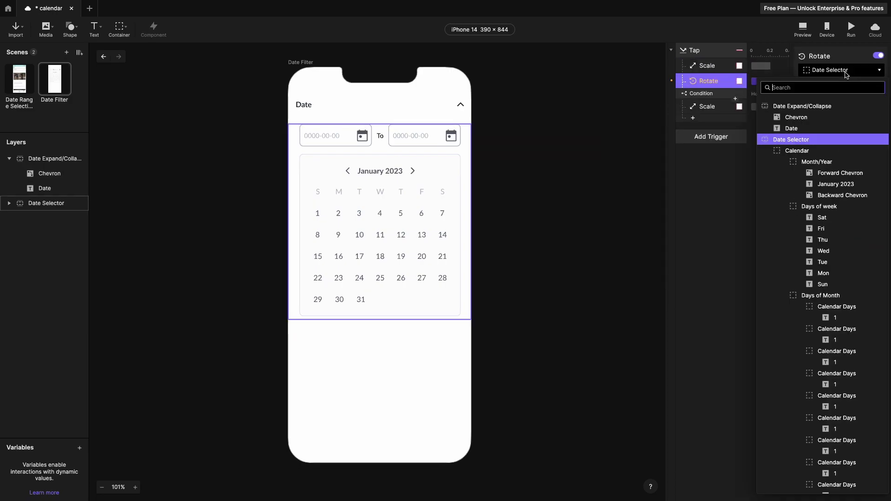
left_click(812, 122)
left_click(867, 97)
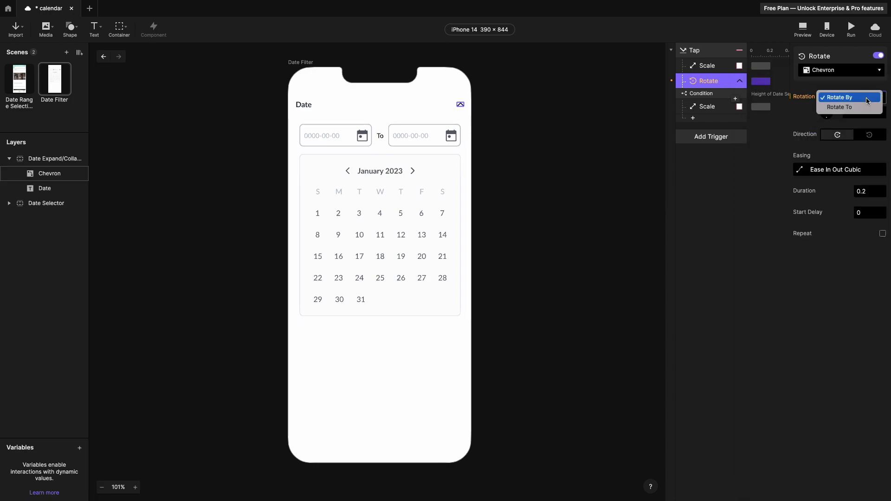
left_click(867, 98)
left_click(866, 114)
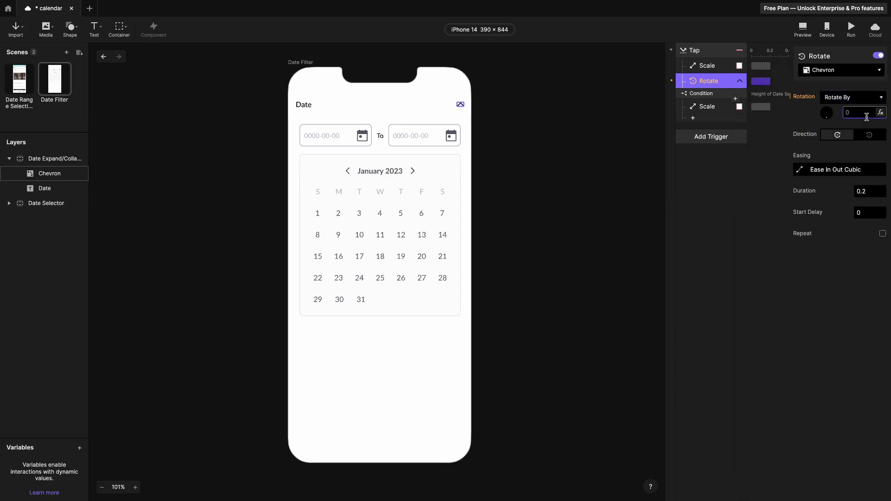
Step: Add a condition checking whether the Chevron's Rotation equals 0
left_click(750, 183)
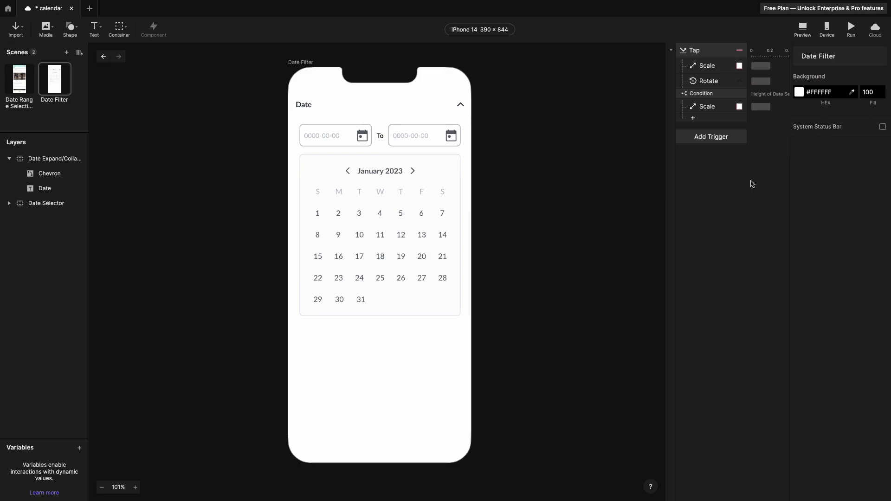
left_click(693, 118)
left_click(759, 314)
left_click(792, 116)
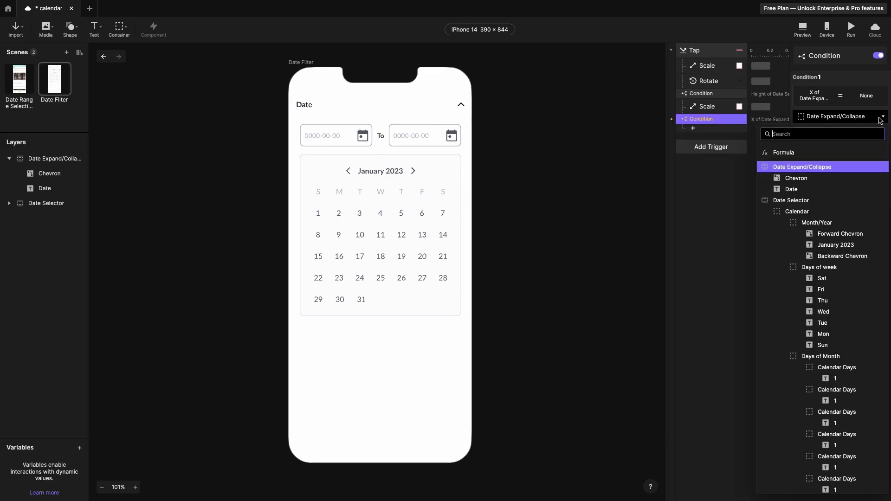
left_click(794, 126)
left_click(840, 133)
left_click(843, 191)
left_click(842, 187)
type("0")
Step: Move the Scale and Rotate responses under the Chevron rotation condition
left_click(706, 65)
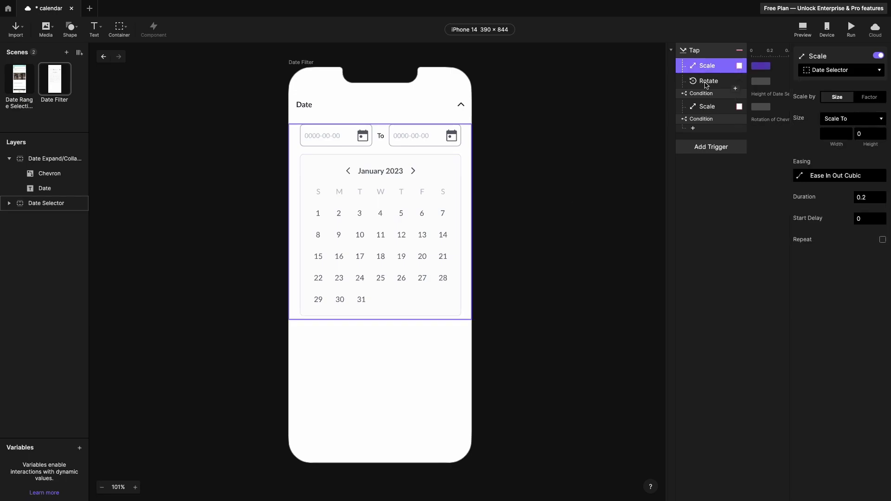
left_click(709, 81, "shift")
left_click_drag(709, 81, 700, 62)
left_click(710, 90)
left_click(622, 109)
Step: Copy the Rotate response and paste it below the Scale in the other condition
left_click(703, 92)
key("ctrl+c")
left_click(734, 117)
key("ctrl+v")
Step: Preview the prototype and tap the Date header to collapse the calendar
left_click(868, 138)
key("ctrl+p")
left_click(471, 58)
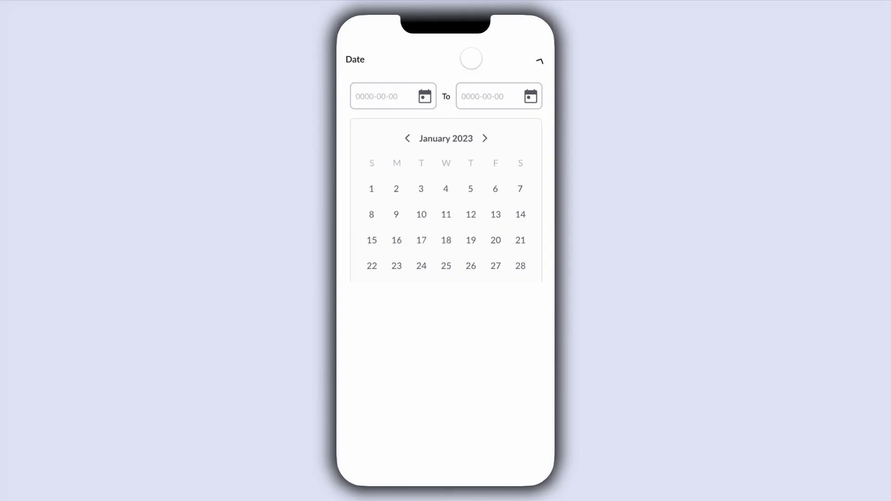
Step: Close the preview, center the Chevron's rotation origin, and expand Calendar > Days of Month layers
left_click(471, 58)
key("Escape")
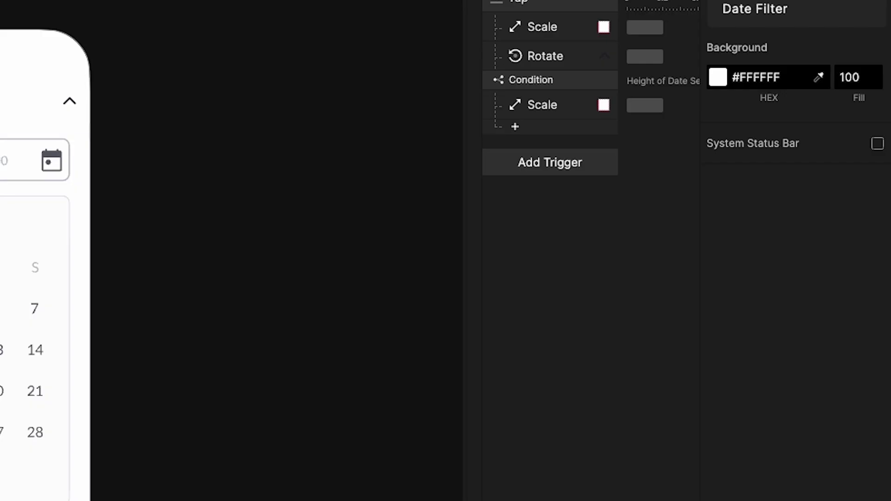
left_click(70, 101)
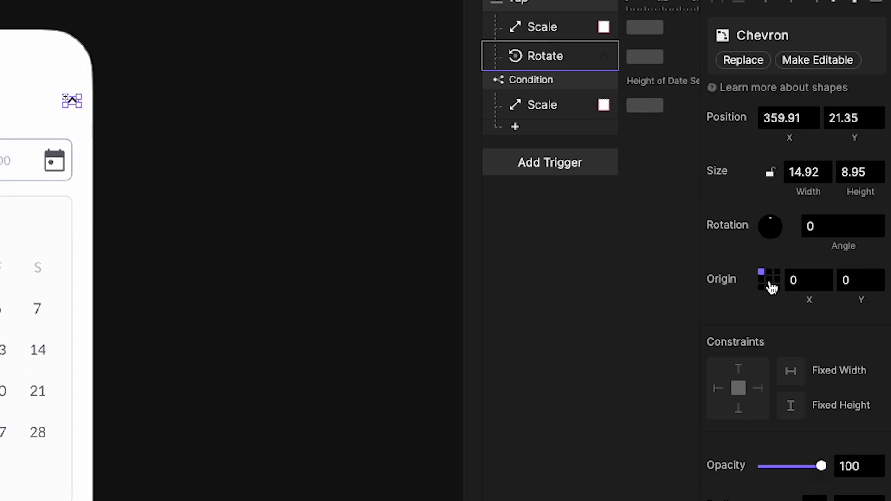
left_click(769, 281)
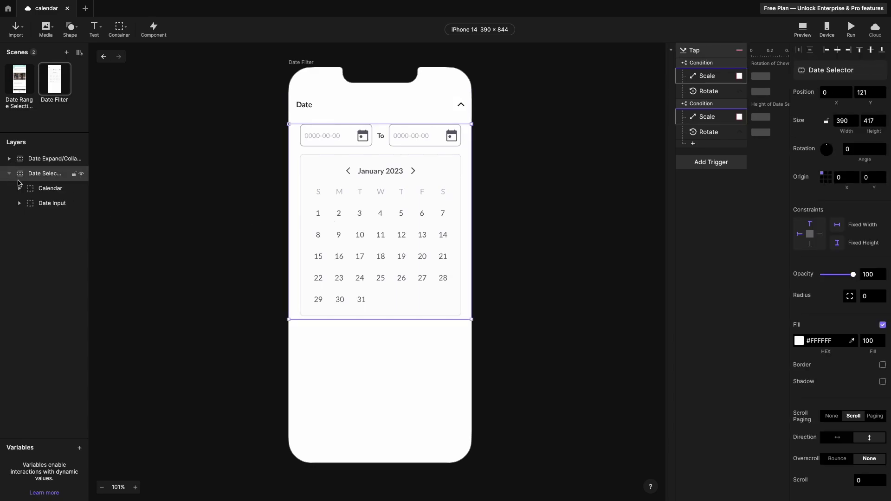
left_click(20, 188)
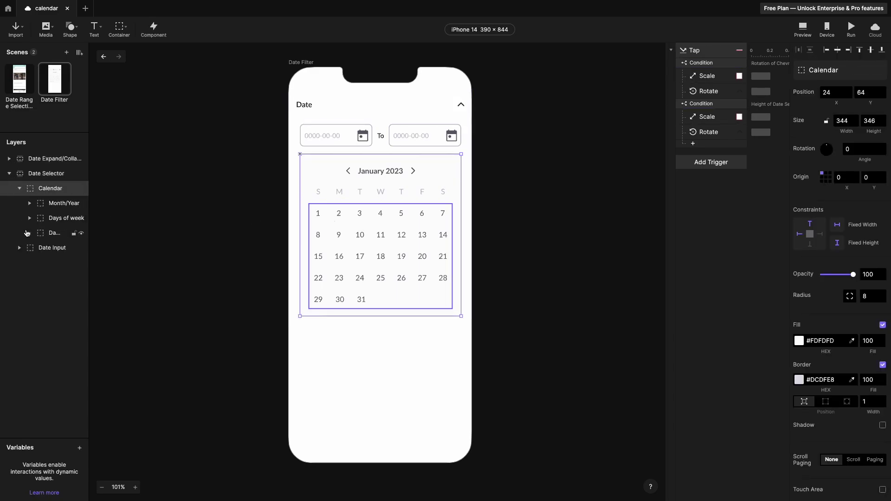
left_click(26, 233)
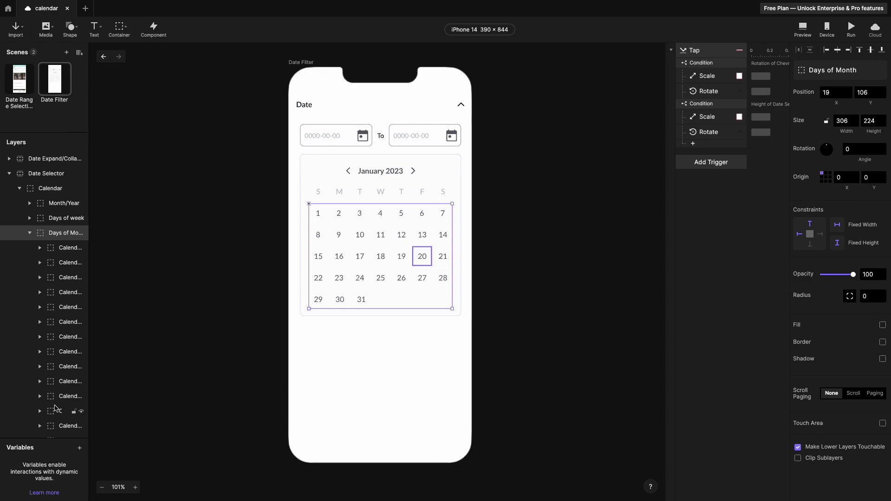
Step: Make the day 1 cell a Calendar Days component and edit its main component
scroll(55, 408, "down", 3)
left_click(318, 213)
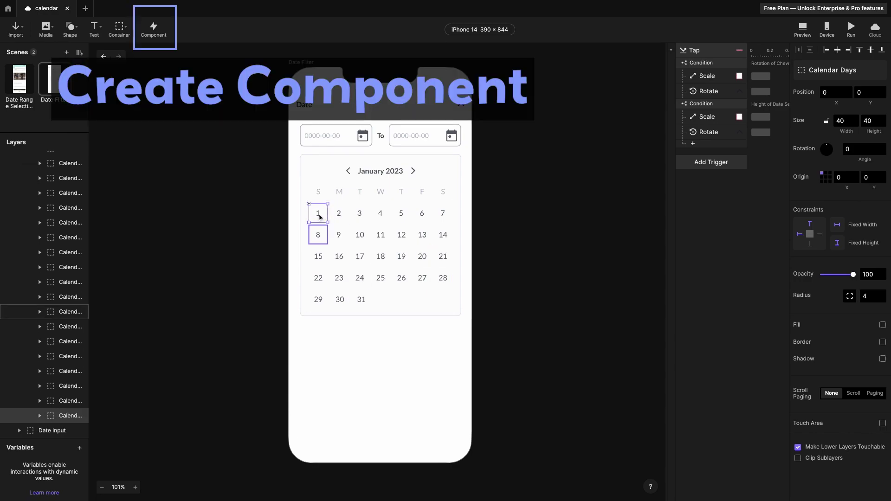
left_click(155, 35)
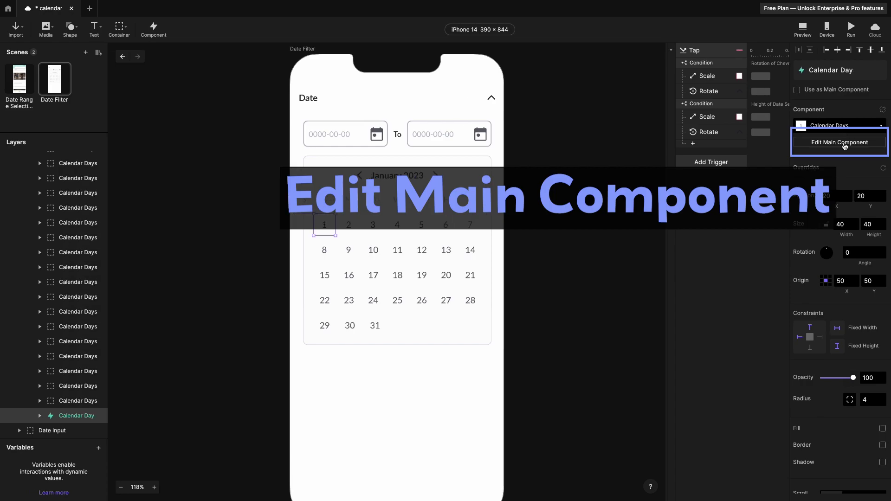
left_click(839, 143)
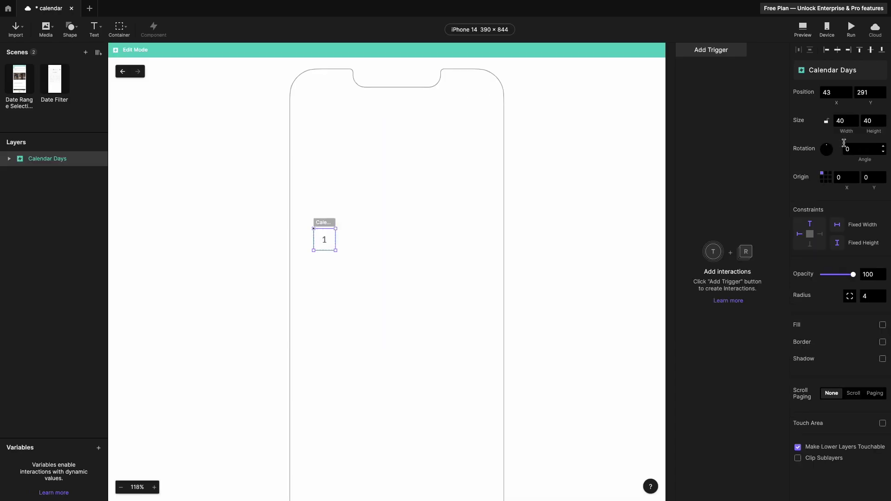
Step: Add a Tap on Calendar Days with a Color response, copying the 2972D2 hex value
left_click(715, 51)
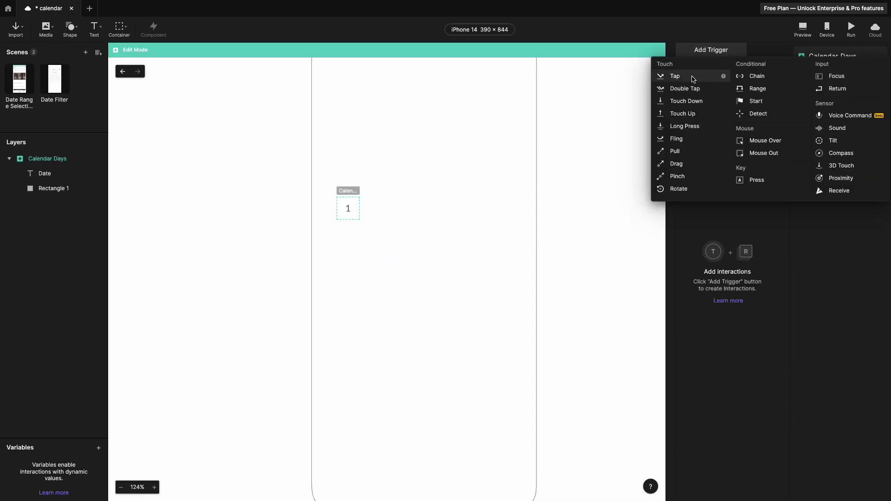
left_click(693, 76)
left_click(828, 70)
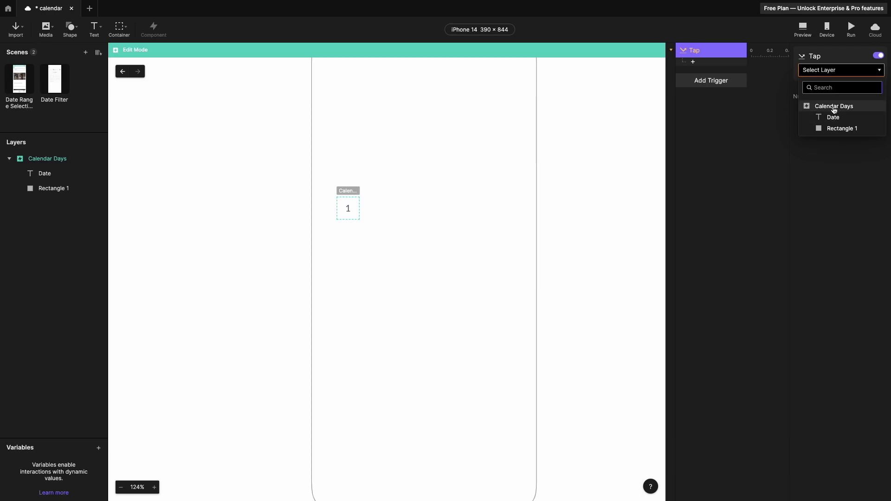
left_click(834, 106)
left_click(693, 61)
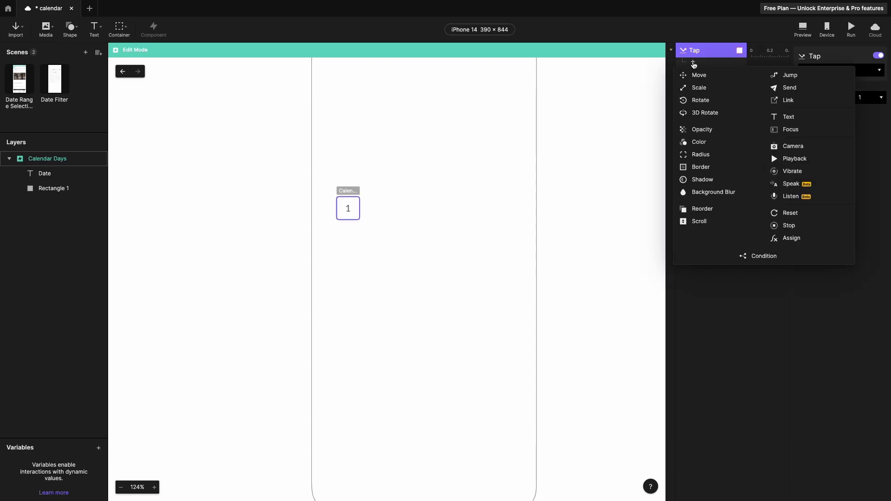
left_click(714, 142)
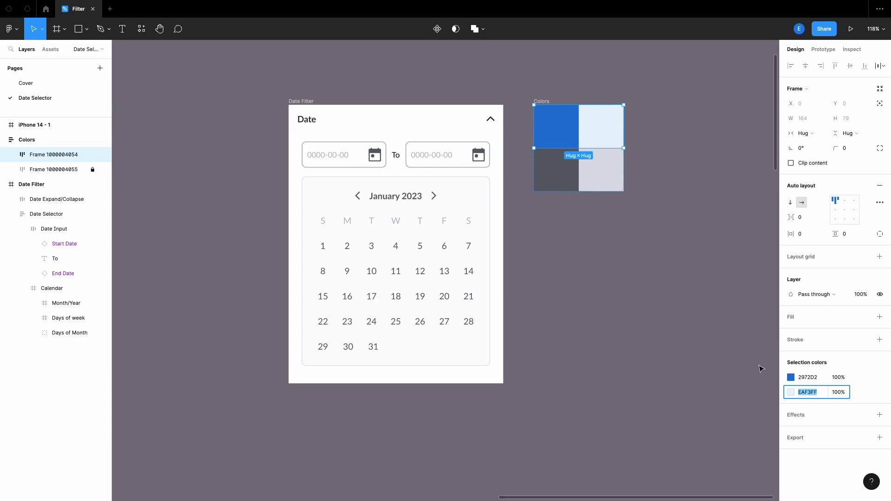
left_click(813, 379)
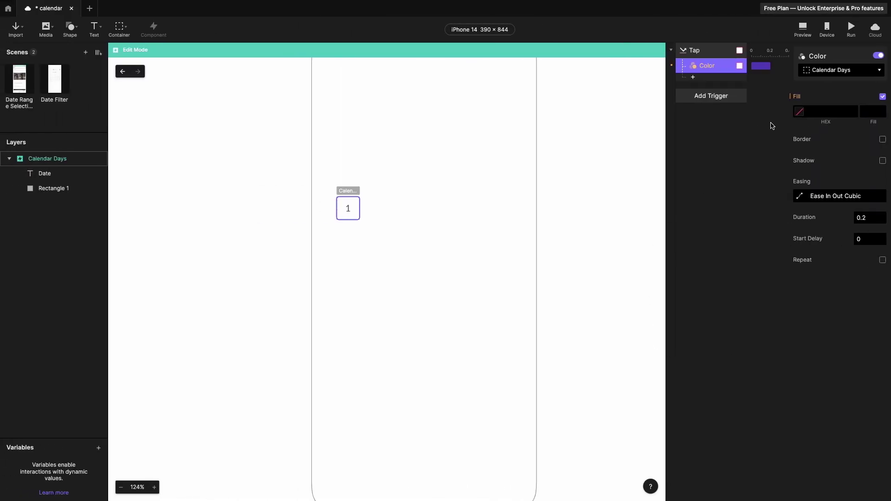
left_click(828, 111)
Step: Set the cell fill to #2972D2 and add a Color response turning the Date text white
key("ctrl+v")
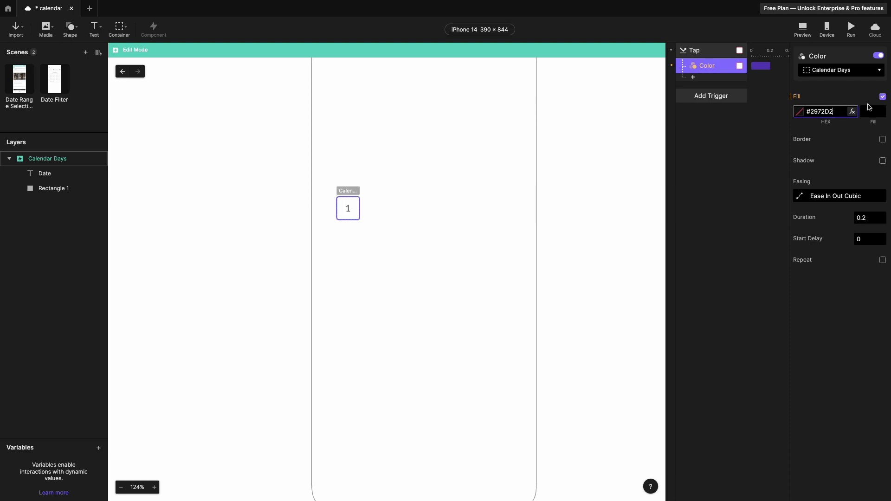
left_click(868, 113)
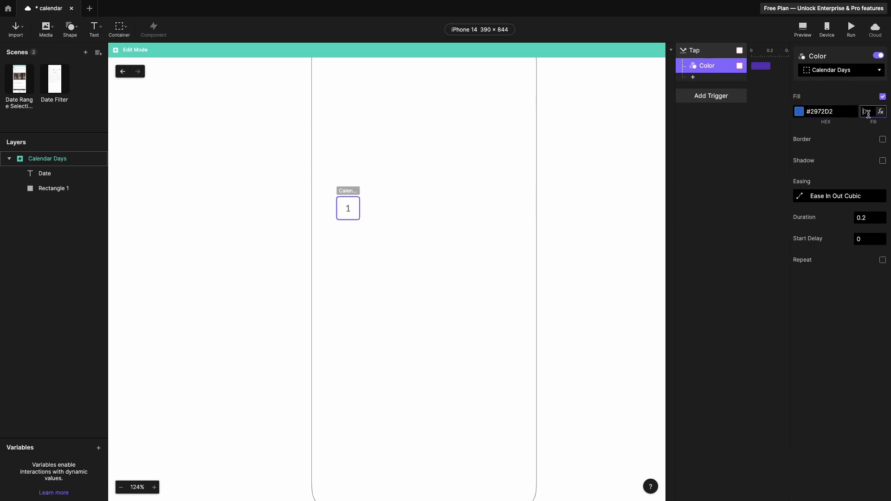
left_click(693, 77)
left_click(703, 158)
left_click(845, 72)
left_click(845, 116)
left_click(799, 114)
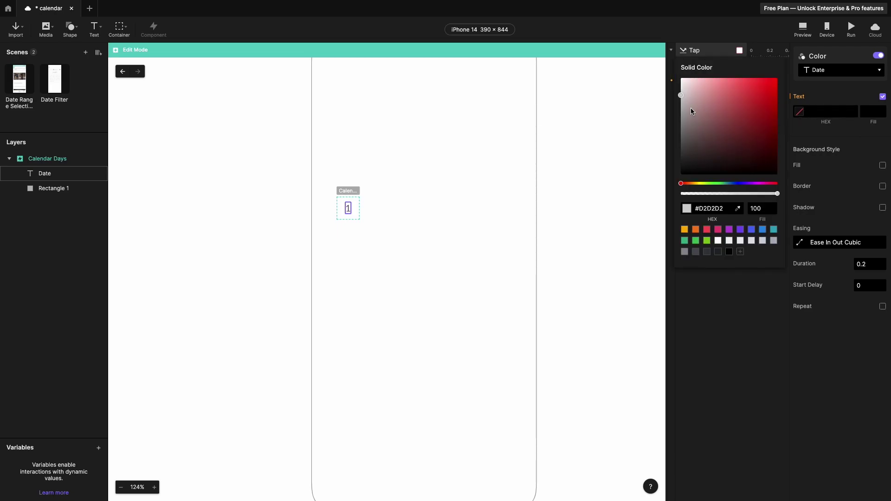
left_click(718, 241)
left_click(880, 123)
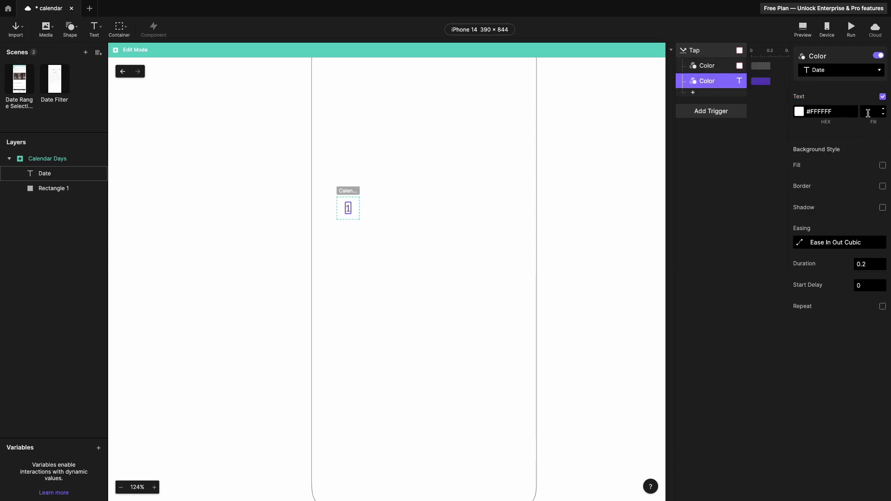
Step: Add a Radius response with independent corners, rounding the left corners to 8
left_click(692, 92)
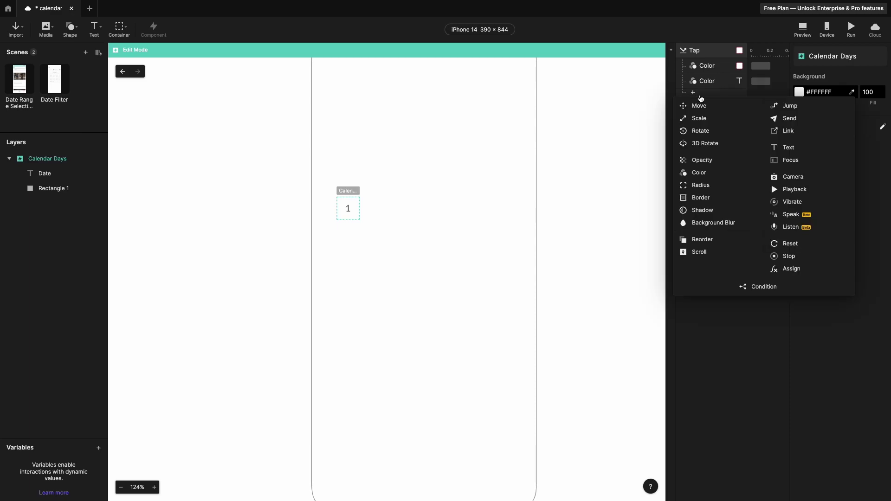
left_click(712, 182)
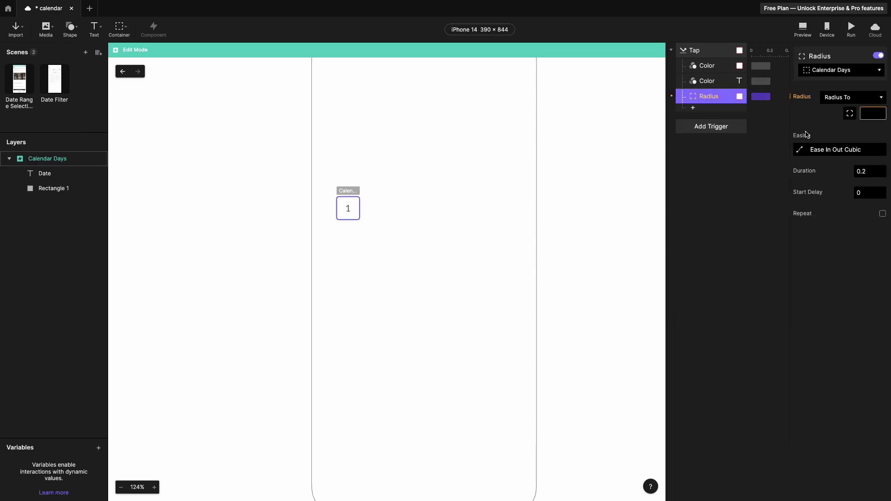
left_click(850, 115)
left_click(831, 142)
left_click(861, 130)
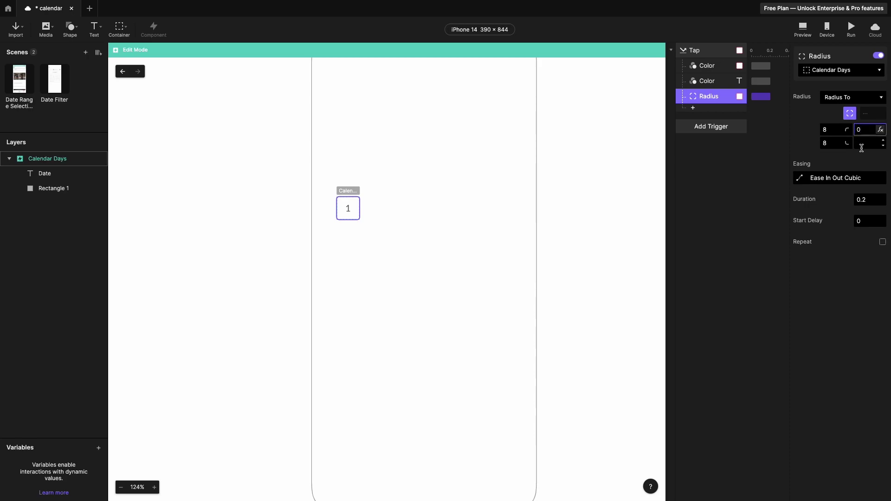
left_click(861, 144)
Step: Add a condition checking whether the day's top-left radius equals 8
left_click(730, 173)
left_click(692, 108)
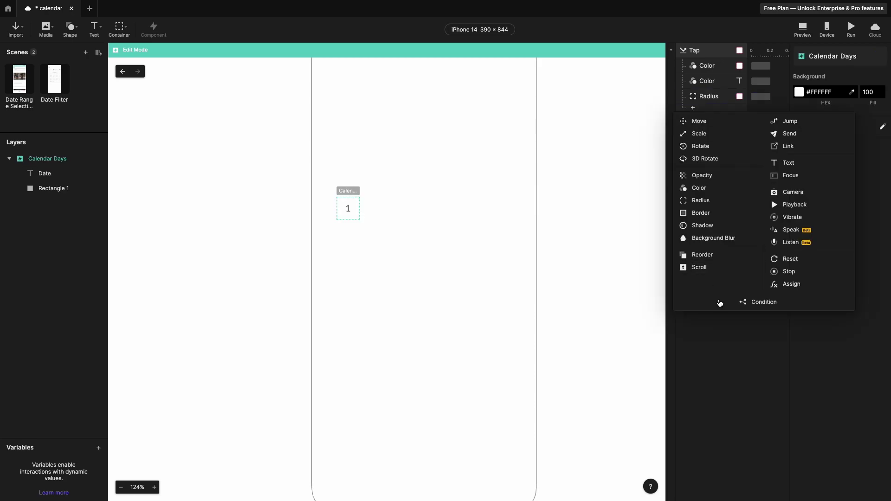
left_click(749, 302)
left_click(847, 133)
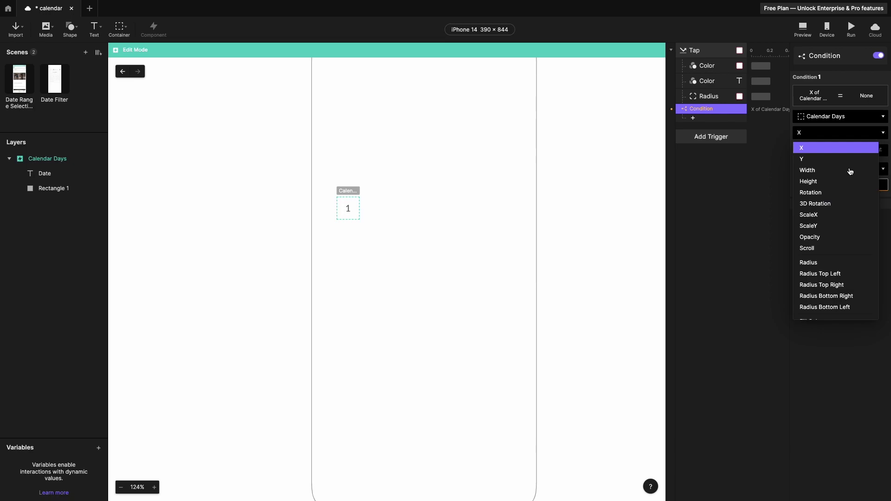
left_click(822, 274)
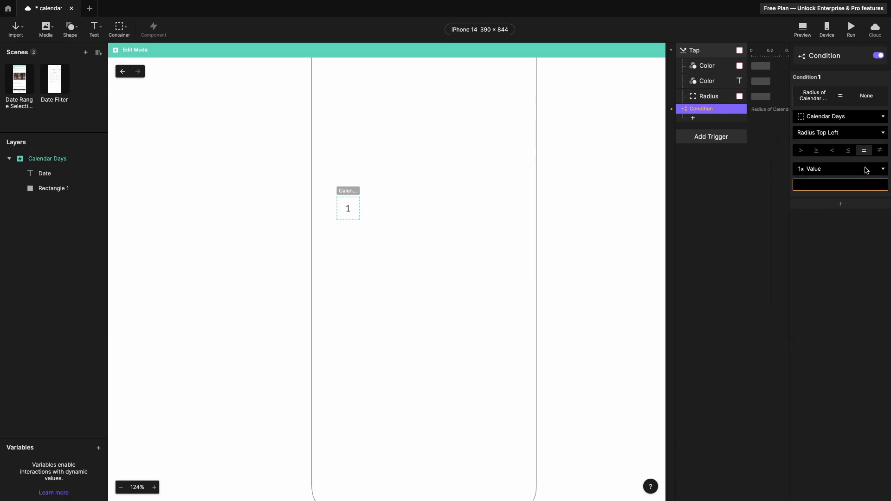
left_click(850, 186)
type("8")
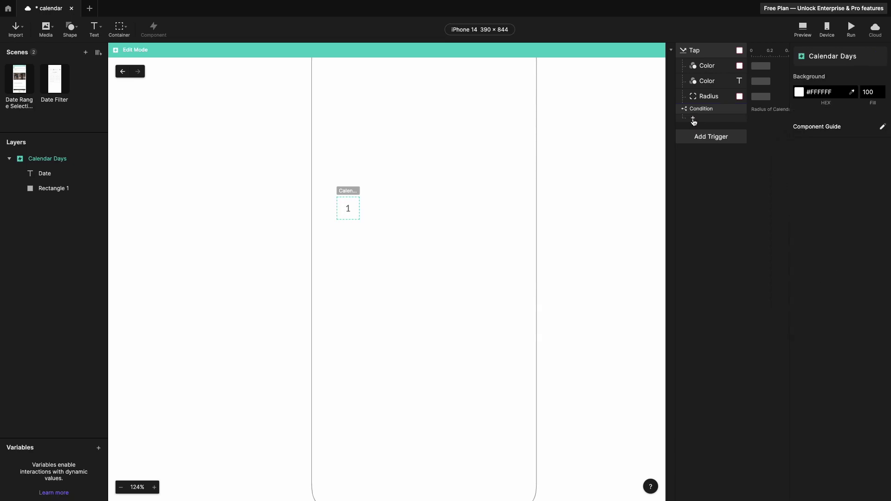
Step: Under that condition, add Reset actions for the Calendar Days and Date layers
left_click(692, 118)
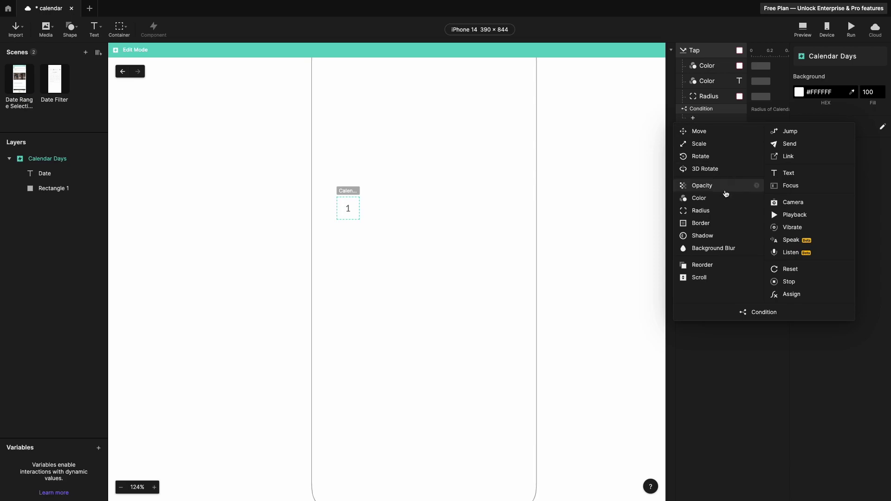
left_click(793, 270)
left_click(832, 71)
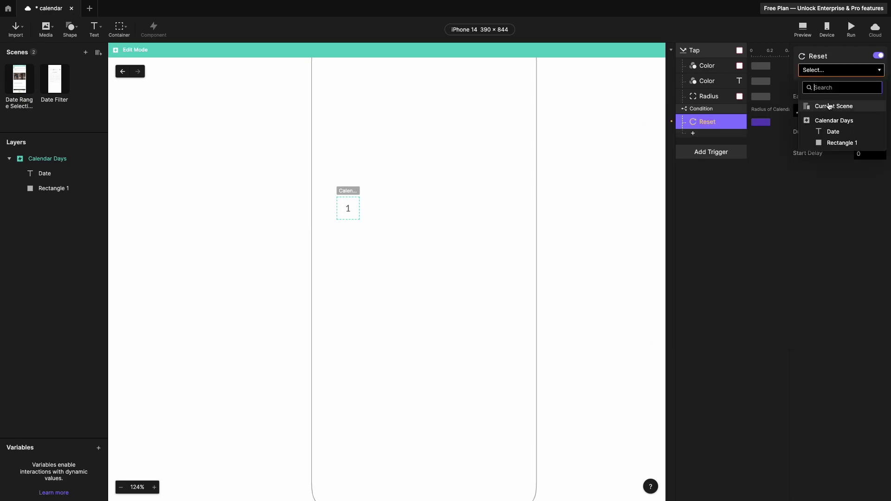
left_click(823, 123)
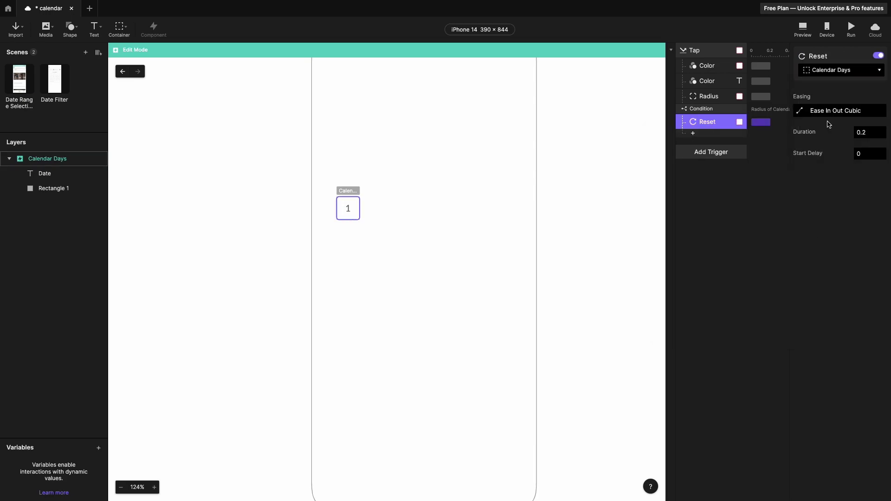
left_click(692, 134)
left_click(789, 284)
left_click(847, 76)
left_click(829, 131)
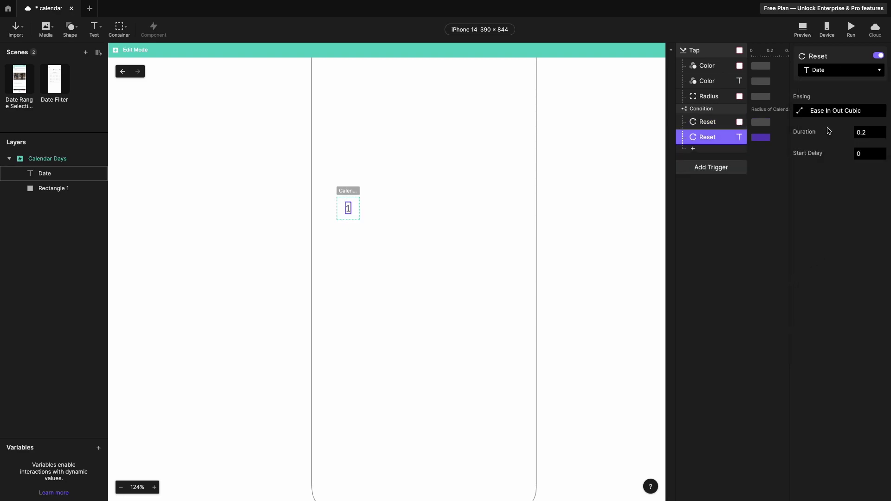
left_click(528, 134)
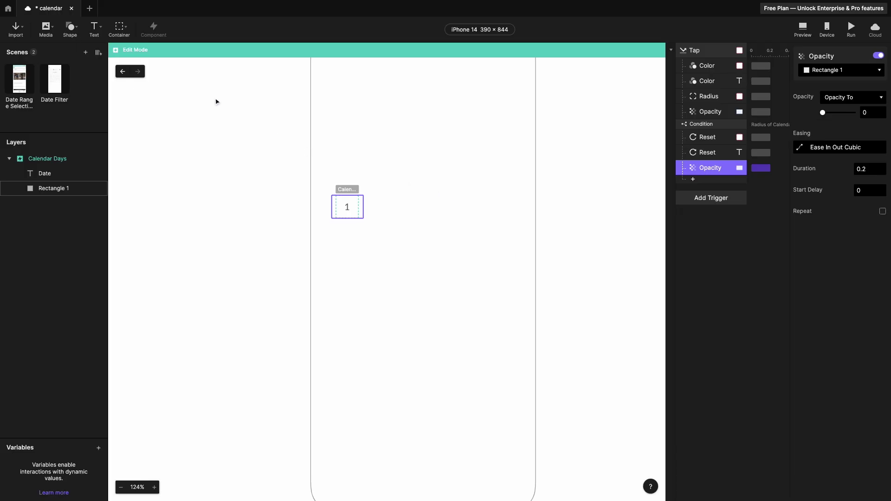
left_click(122, 72)
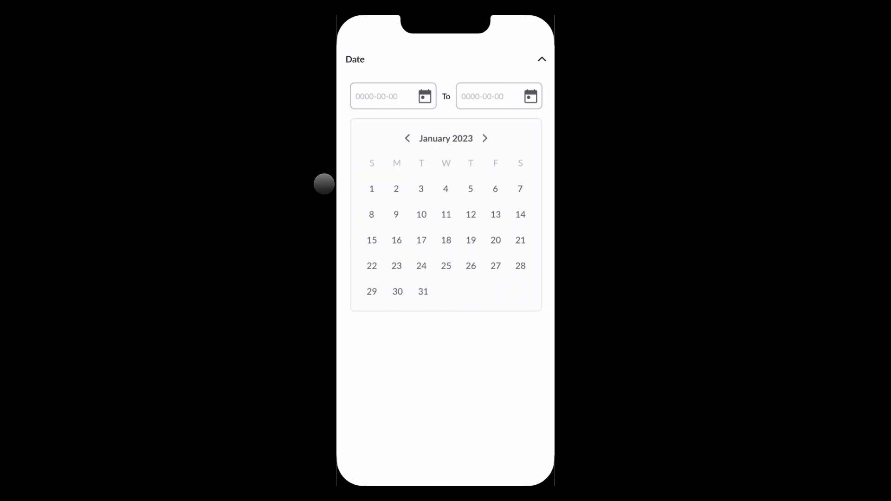
left_click(372, 189)
left_click(372, 189)
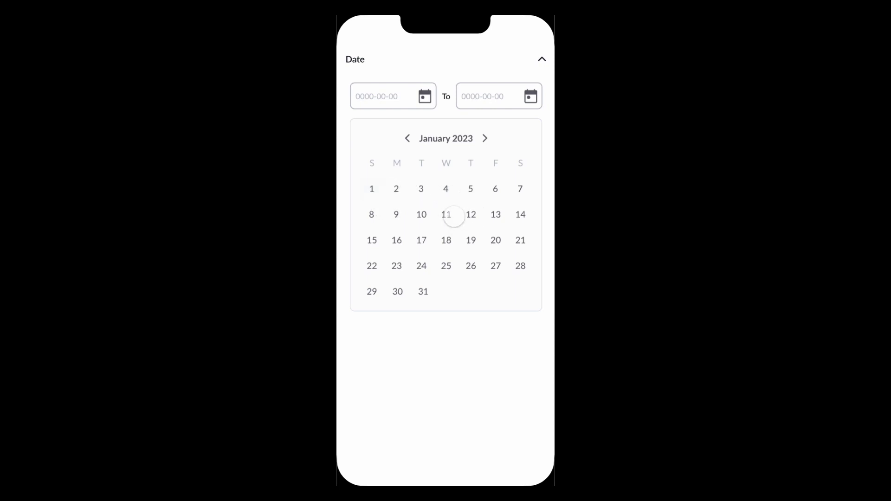
Step: Copy the day 1 Calendar Days instance onto the first-row cells
key("Escape")
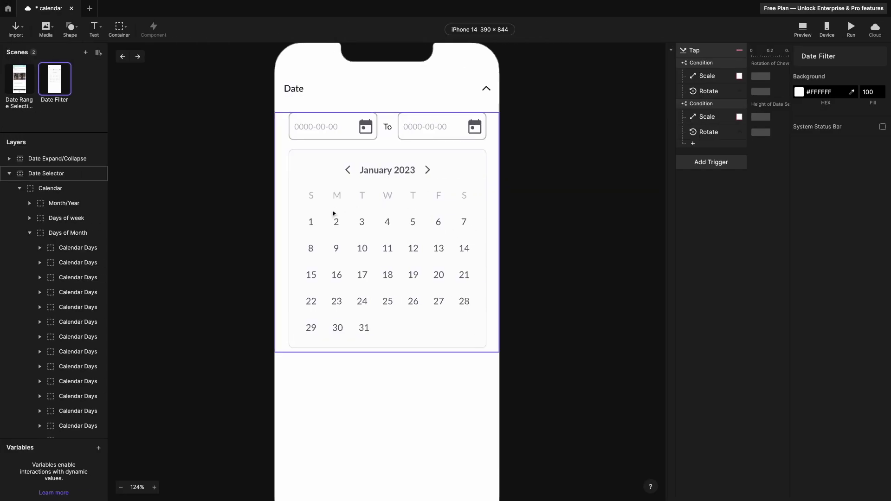
left_click(253, 254)
key("ctrl+v")
key("Escape")
left_click(78, 400)
key("ctrl+v")
left_click_drag(336, 221, 438, 225)
double_click(362, 225)
key("Escape")
key("ctrl+c")
key("Escape")
key("ctrl+v")
key("Escape")
key("ctrl+v")
Step: Duplicate the first row of day copies onto the remaining grid rows
key("ctrl+v")
key("ctrl+v")
left_click_drag(362, 225, 339, 225)
left_click(198, 304)
left_click(438, 223)
double_click(462, 224)
key("Escape")
key("ctrl+c")
key("ctrl+v")
left_click_drag(440, 225, 432, 249)
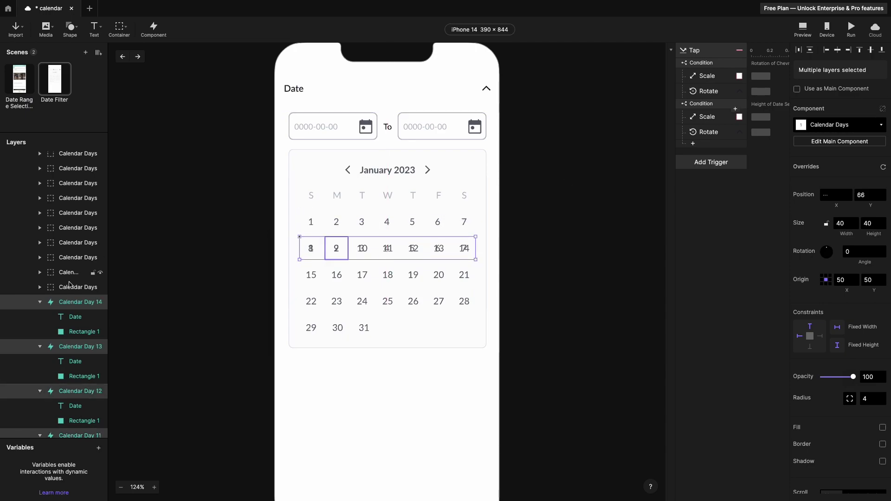
key("ctrl+v")
left_click_drag(362, 248, 362, 275)
left_click(362, 249)
double_click(362, 275)
left_click_drag(464, 275, 433, 328)
key("ctrl+v")
key("ctrl+v")
key("Escape")
Step: Delete the surplus day cells at the end of the last row
scroll(55, 278, "up", 5)
left_click(81, 199)
left_click(81, 288, "shift")
key("Delete")
Step: Renumber the second-row day cells 8 through 14
type("8")
double_click(336, 249)
type("9")
double_click(361, 248)
type("10")
double_click(386, 248)
type("11")
double_click(412, 248)
type("12")
double_click(438, 249)
type("13")
double_click(464, 248)
type("14")
Step: Renumber the third-row day cells 15 through 21
double_click(311, 275)
type("15")
double_click(336, 275)
type("16")
double_click(362, 275)
type("17")
double_click(387, 274)
type("18")
double_click(412, 275)
type("19")
double_click(438, 319)
type("20")
double_click(457, 308)
type("21")
Step: Renumber the fourth-row and last-row day cells 22 through 29
double_click(303, 335)
type("22")
double_click(330, 335)
type("23")
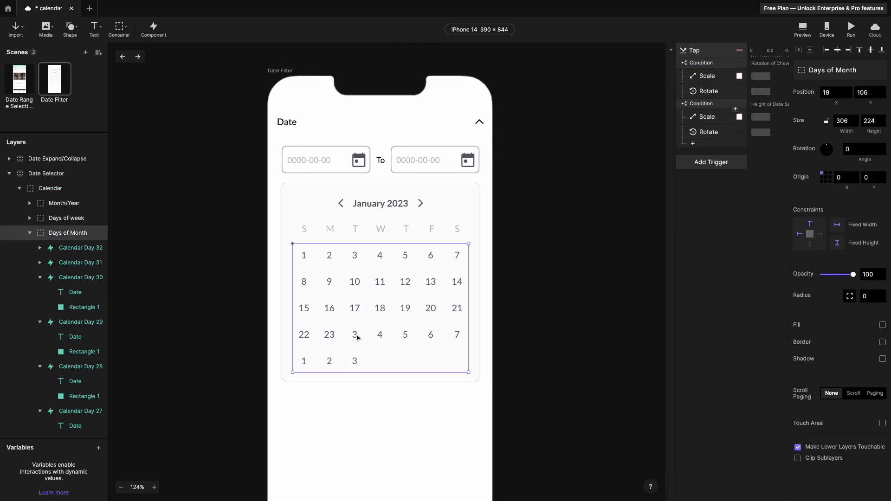
type("24")
double_click(379, 335)
type("25")
double_click(405, 335)
type("26")
double_click(431, 334)
type("27")
double_click(457, 335)
type("28")
double_click(304, 361)
type("29")
double_click(329, 361)
Step: Number the last two day cells 30 and 31
type("30")
double_click(355, 361)
type("31")
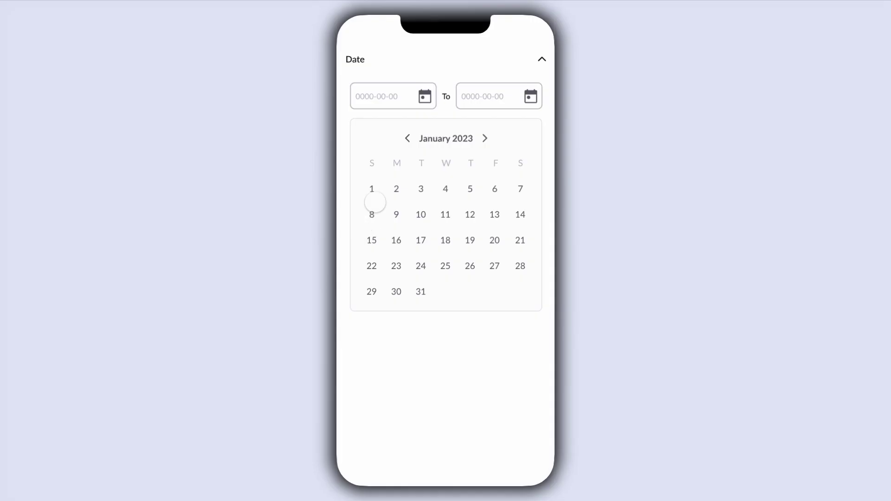
Step: In preview, tap days 1, 10 and 11 to highlight them, then tap again to clear them
left_click(373, 193)
left_click(421, 214)
left_click(445, 215)
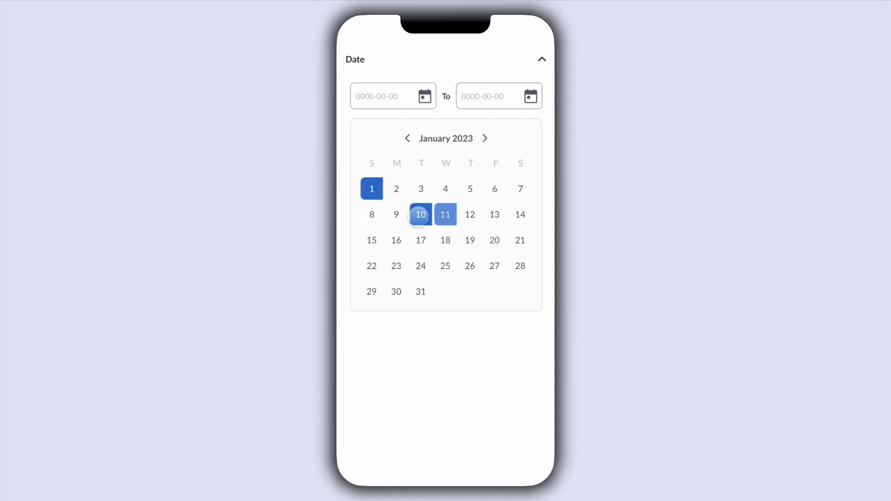
left_click(445, 213)
left_click(420, 214)
left_click(371, 188)
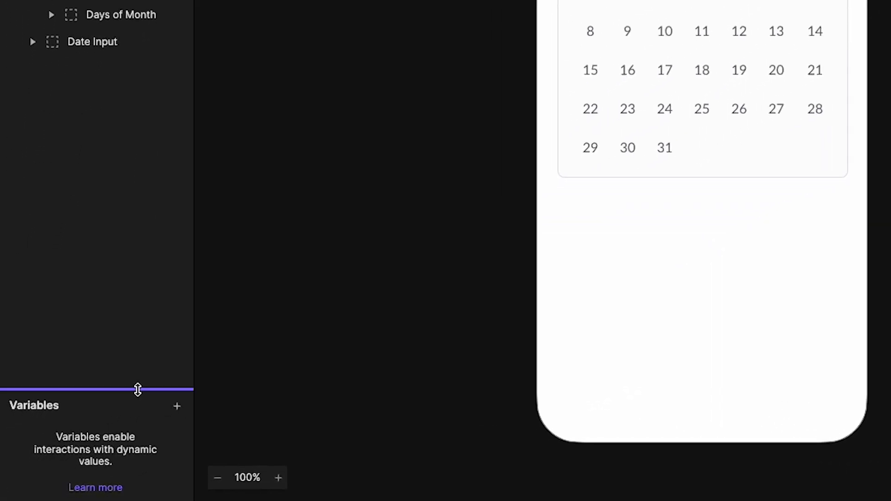
Step: Add a Date Filter scene variable named startDate, then begin a second one
left_click_drag(137, 390, 136, 282)
left_click(177, 301)
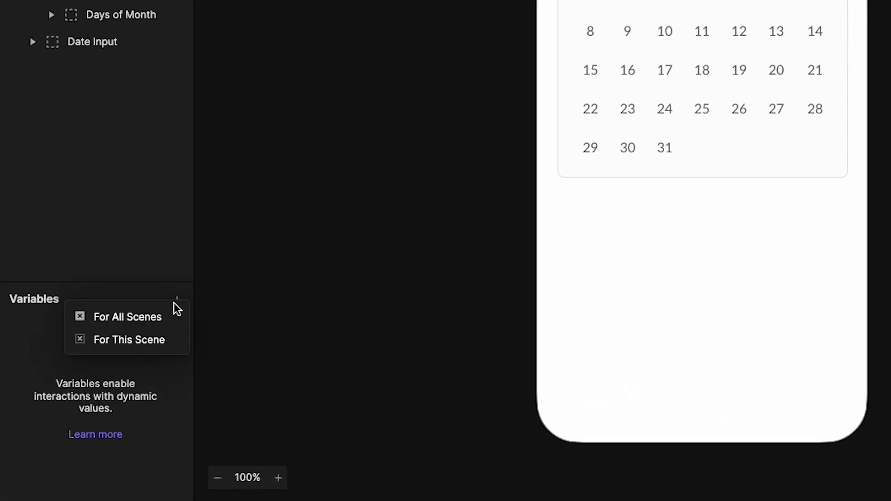
left_click(158, 339)
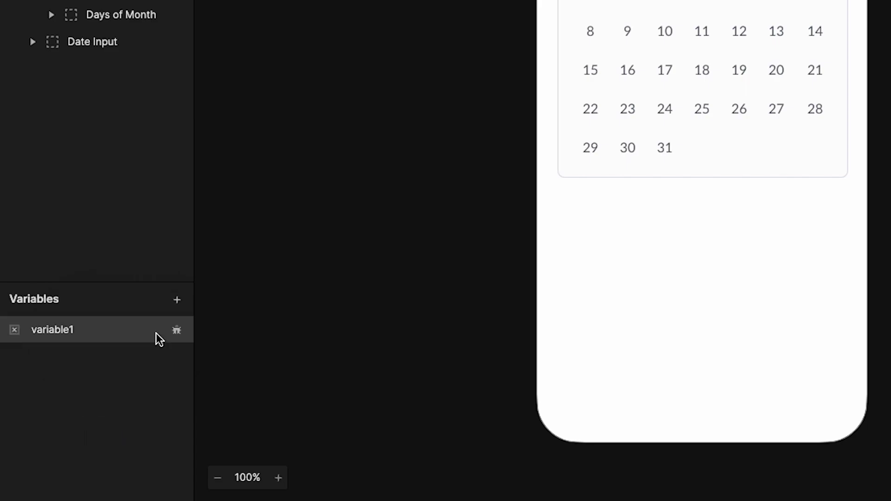
double_click(68, 331)
type("startDate")
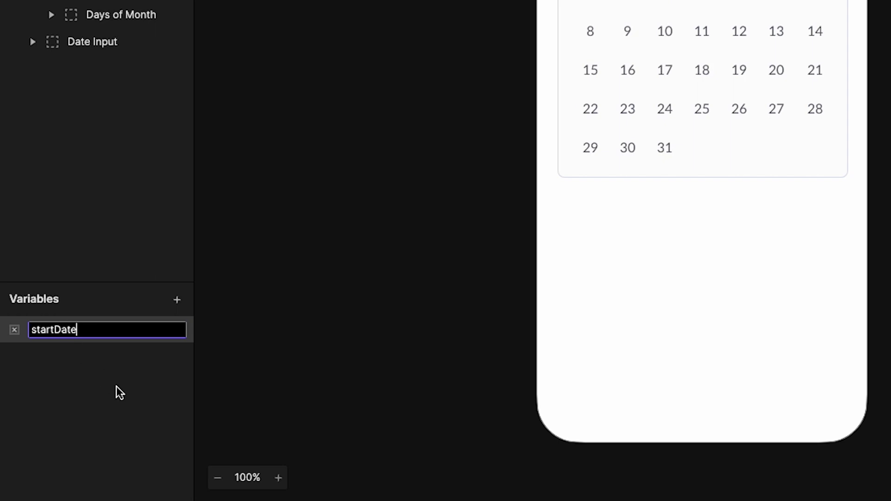
key("Return")
left_click(177, 301)
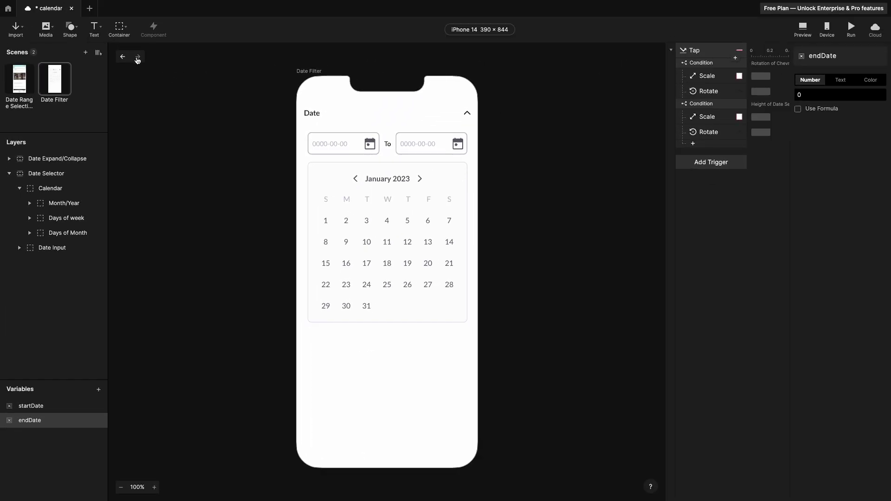
Step: Add four new variables inside the Calendar Days component
left_click(137, 59)
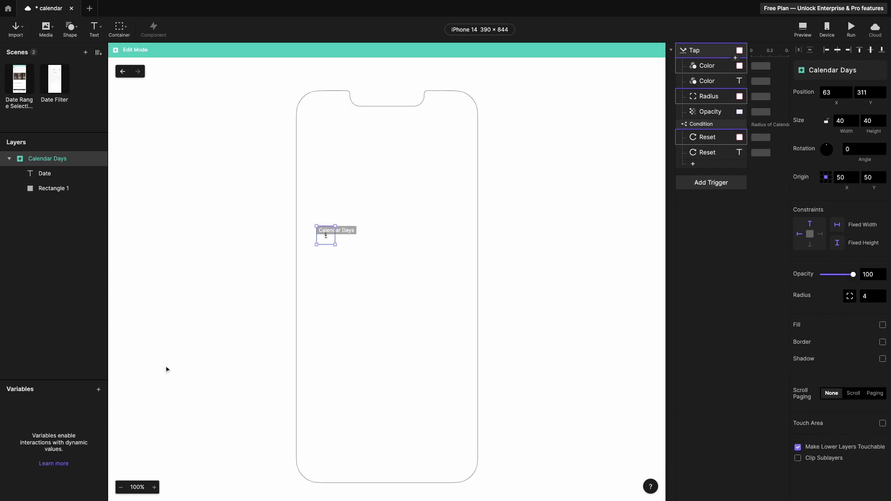
left_click(98, 390)
left_click(98, 392)
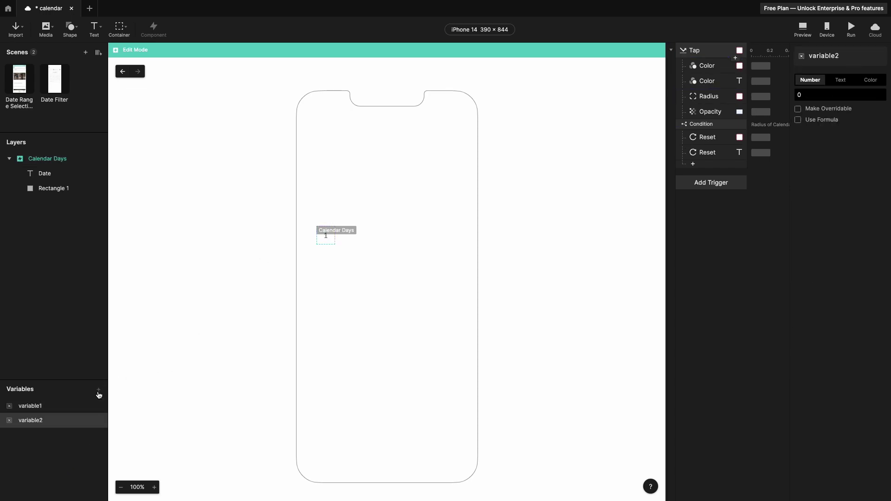
left_click(98, 392)
left_click(98, 393)
Step: Rename them startDate, endDate, firstInputComplete and secondInputComplete
left_click(36, 409)
double_click(36, 409)
type("startDate")
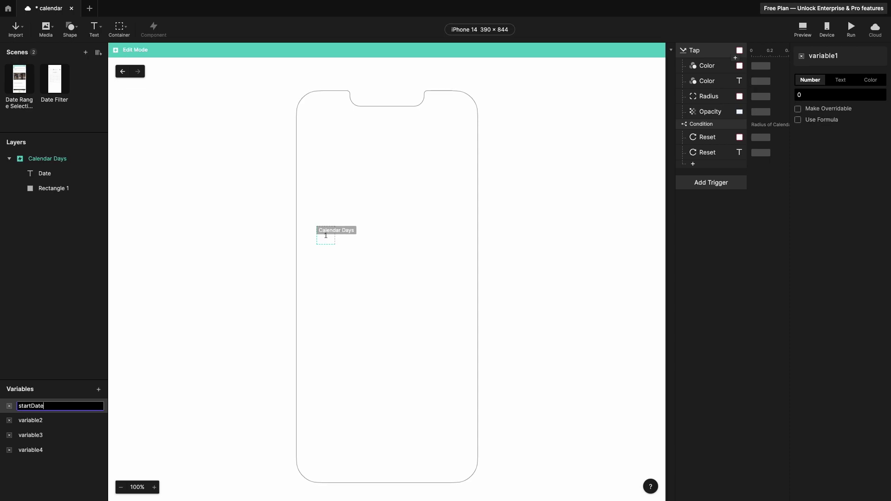
double_click(35, 420)
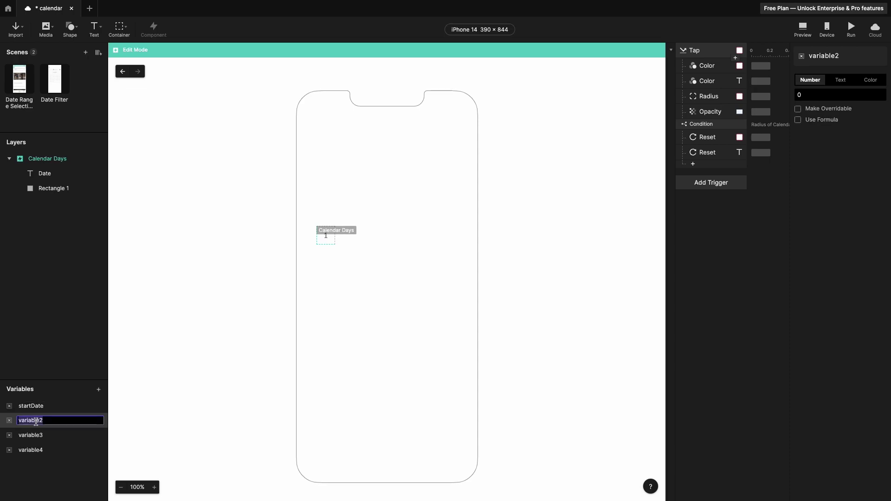
type("star")
key("BackSpace")
double_click(36, 435)
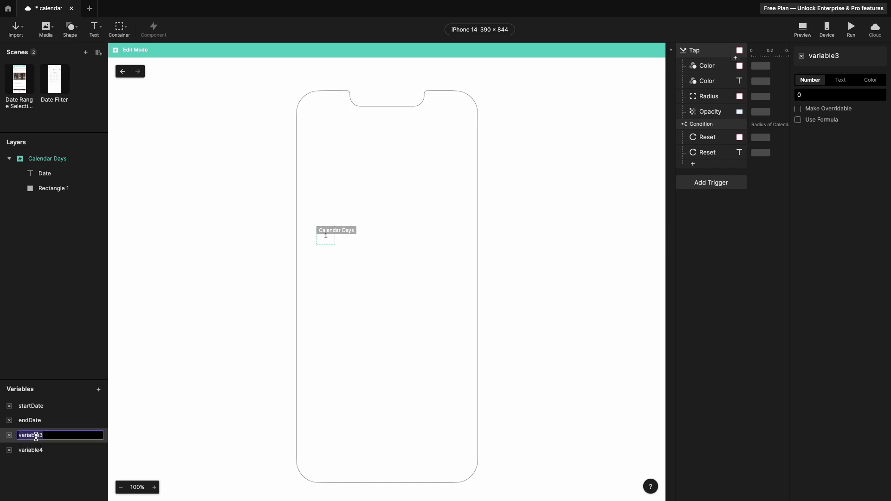
type("firstInputComplete")
double_click(37, 450)
type("second")
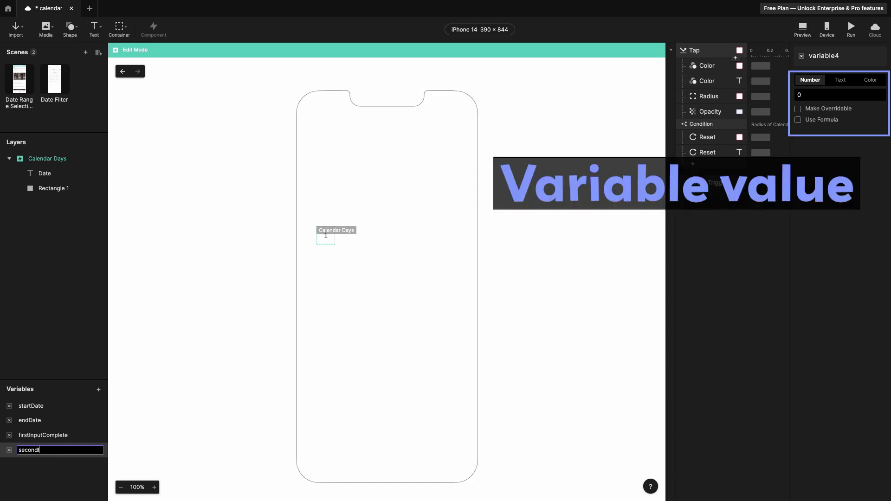
type("InputComplete")
key("Return")
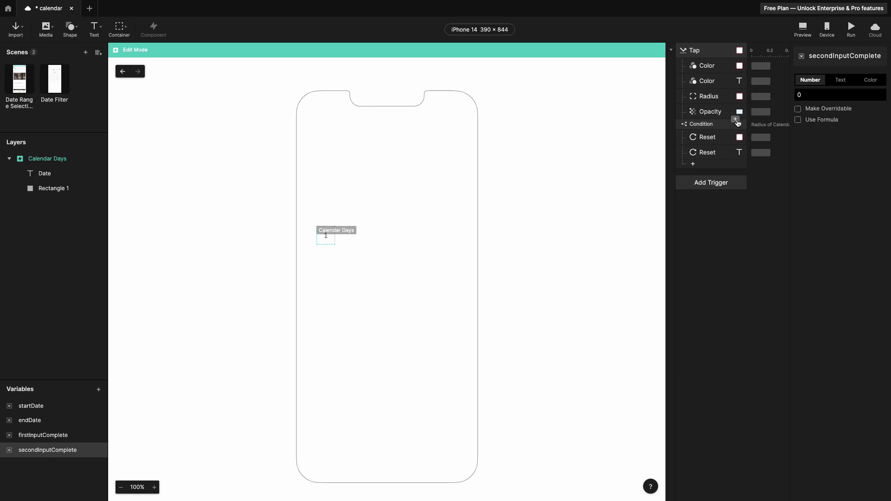
Step: Add a Send action for the startDate message that carries the value `Date`.text
left_click(735, 120)
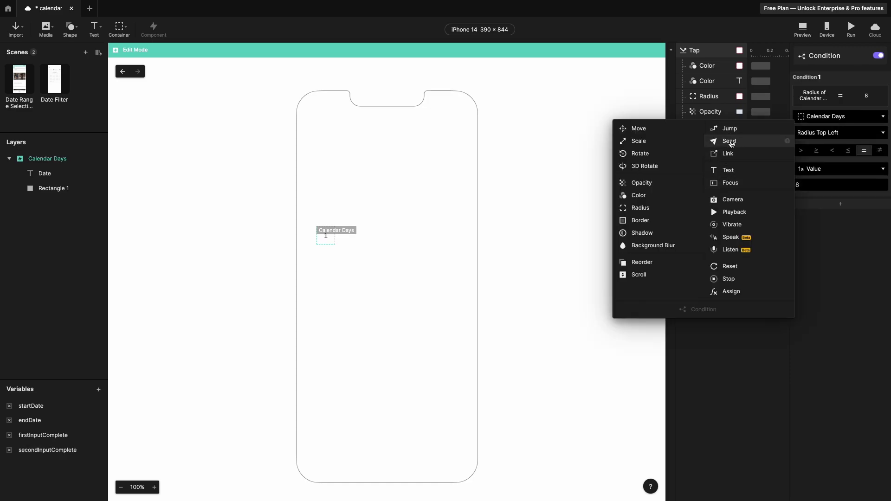
left_click(730, 143)
left_click(831, 127)
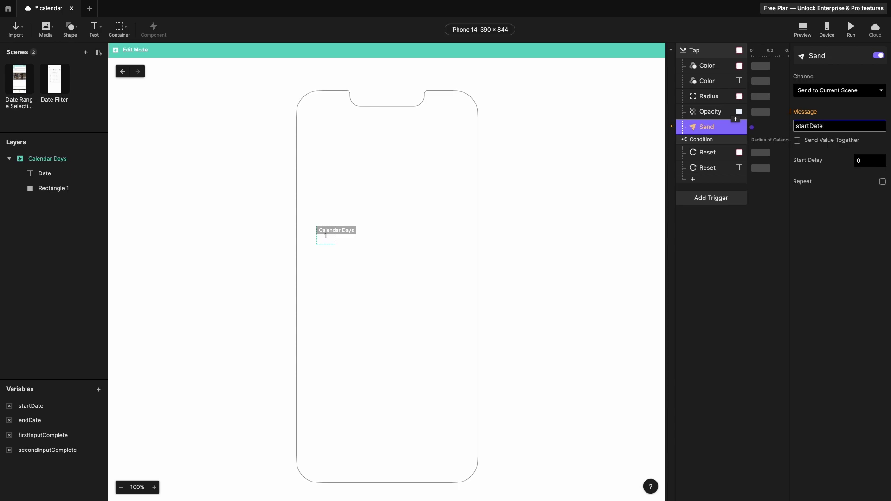
left_click(798, 141)
left_click(808, 155)
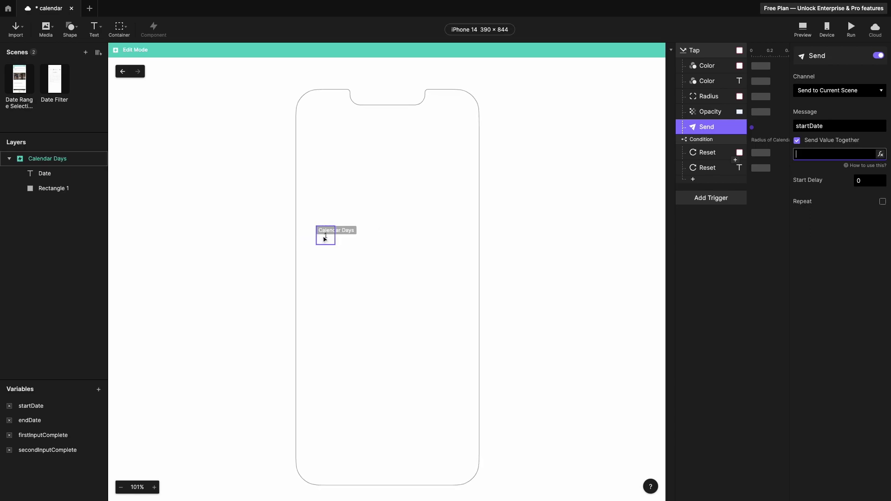
scroll(325, 238, "up", 3)
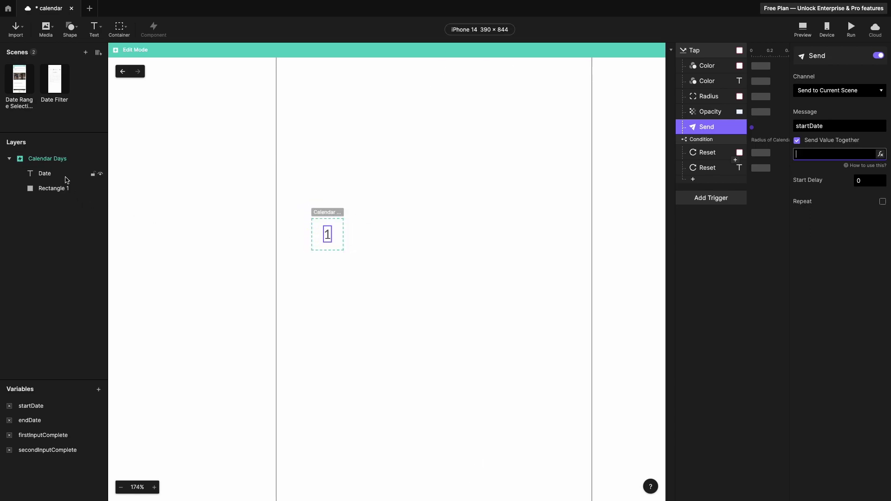
left_click(41, 177)
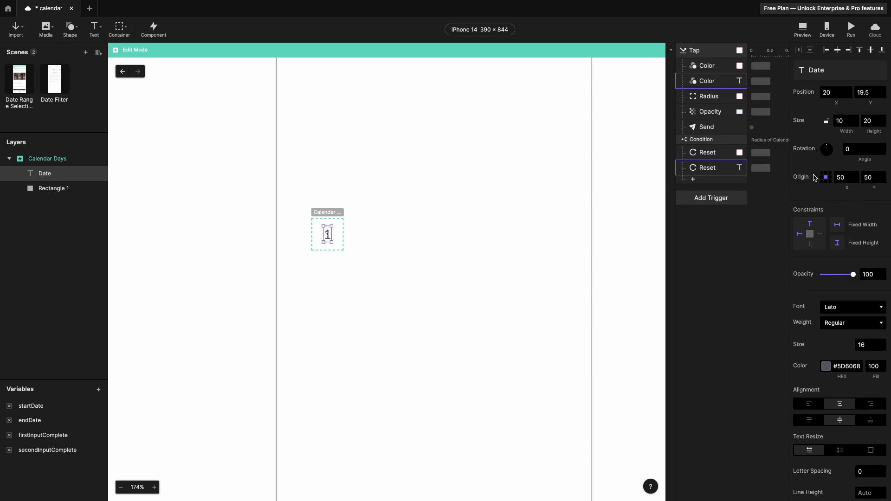
left_click(708, 130)
left_click(833, 154)
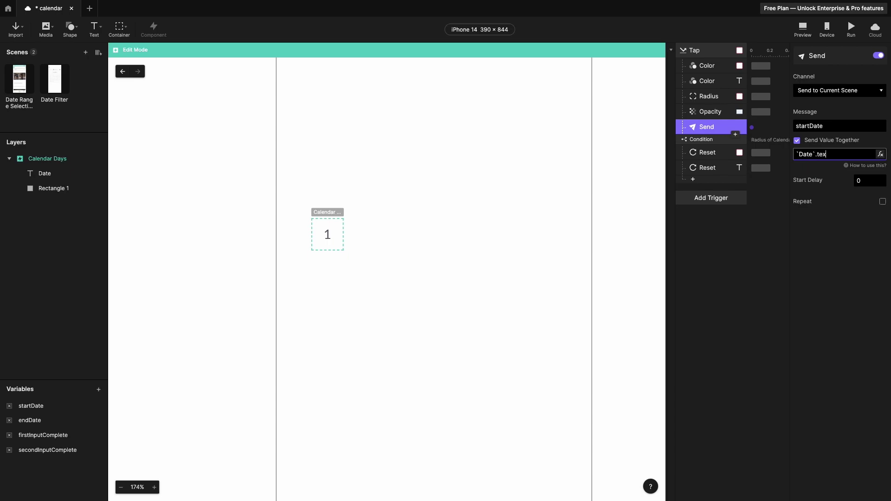
key("Return")
Step: Return to the Date Filter scene and select the start date placeholder text
left_click(121, 72)
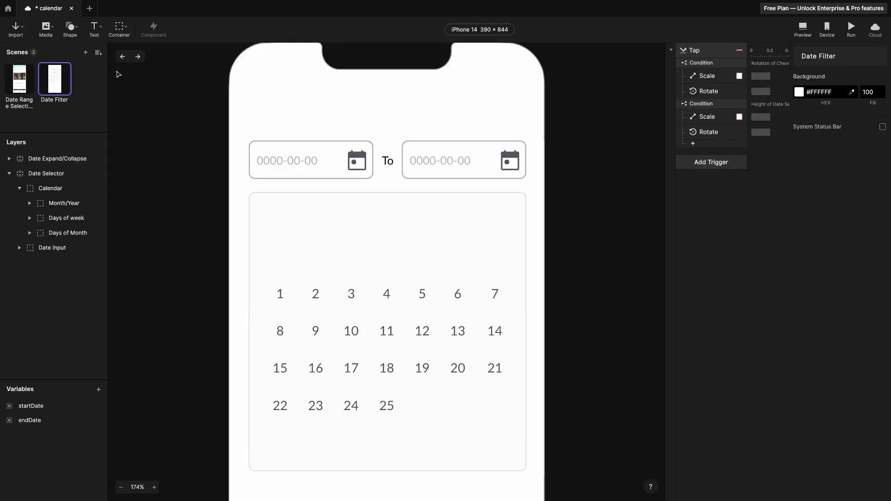
scroll(364, 221, "down", 1)
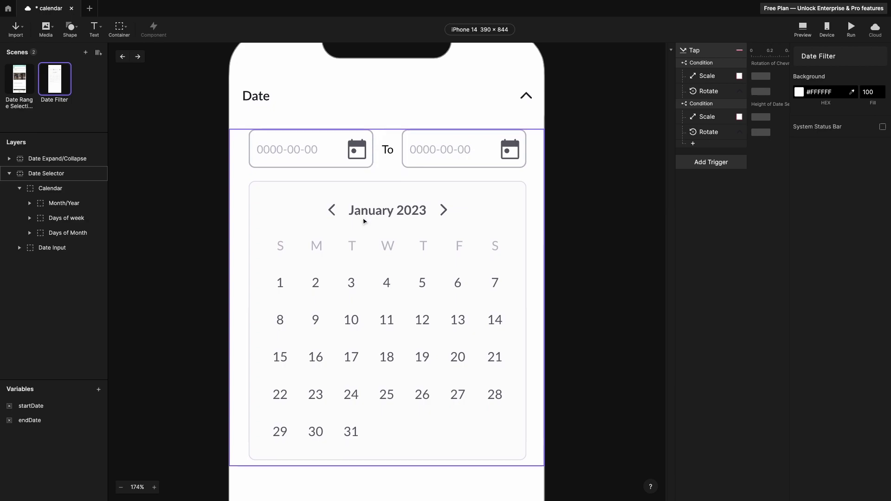
scroll(364, 221, "down", 3)
scroll(364, 221, "down", 1)
left_click(320, 170)
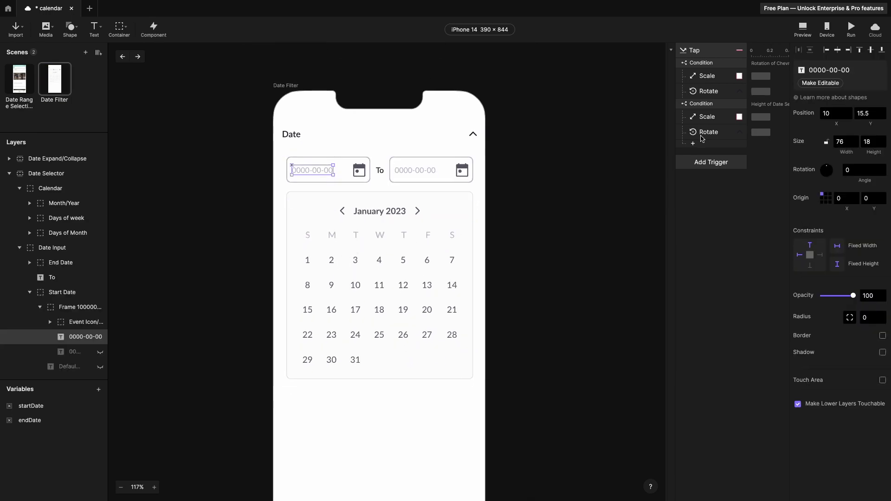
Step: Add a Receive trigger for the startDate message that assigns it to the startDate variable
left_click(714, 168)
left_click(831, 306)
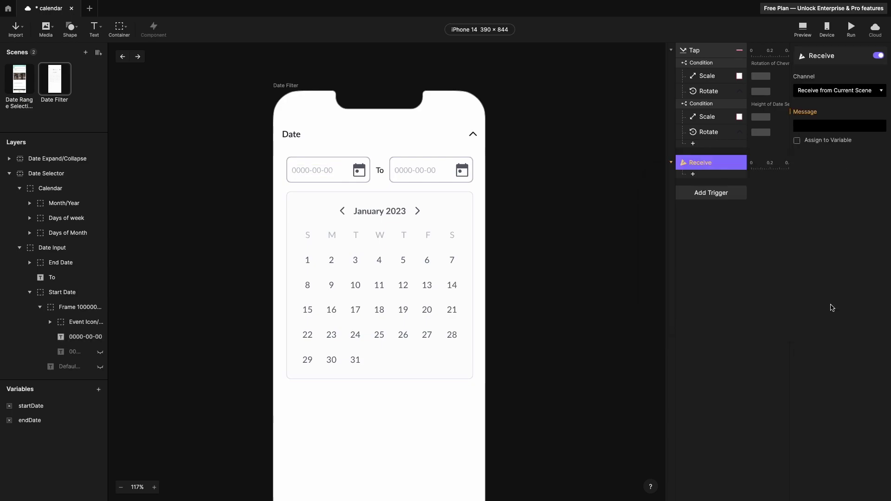
left_click(846, 93)
left_click(844, 126)
left_click(842, 140)
left_click(798, 142)
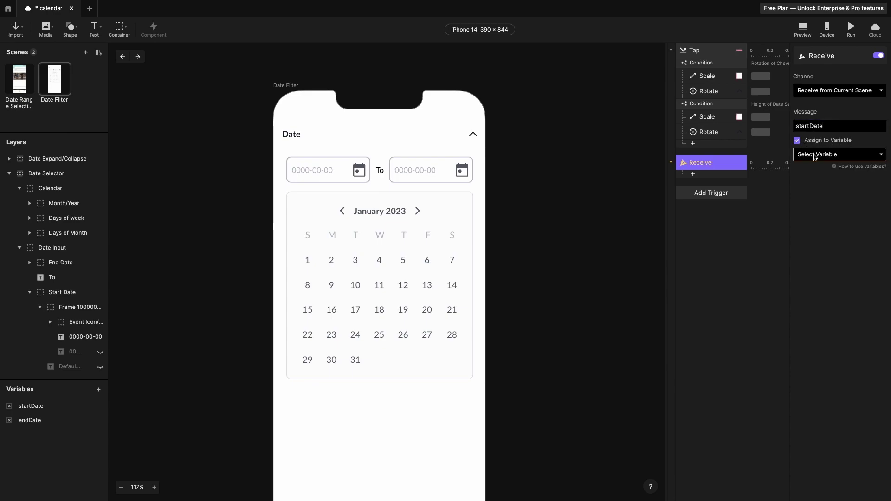
left_click(815, 156)
left_click(822, 195)
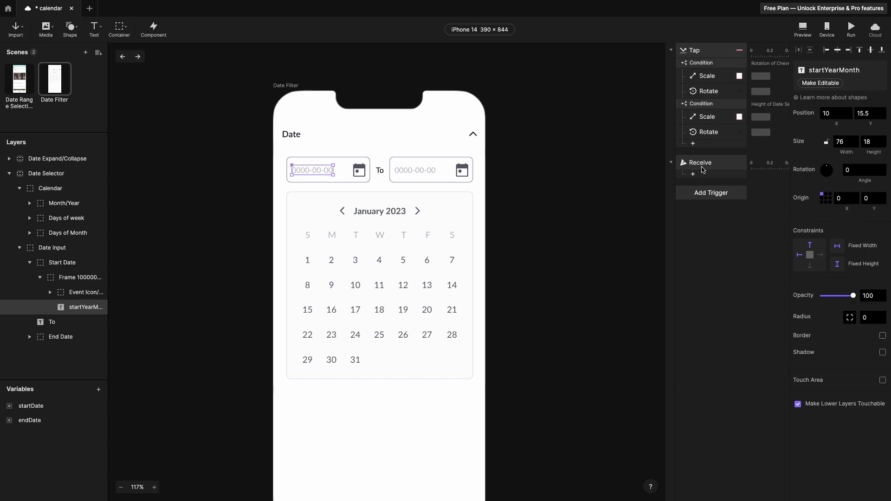
left_click(702, 167)
Step: Add a Text response setting startYearMonth to the formula "2023-01-"+startDate
left_click(693, 175)
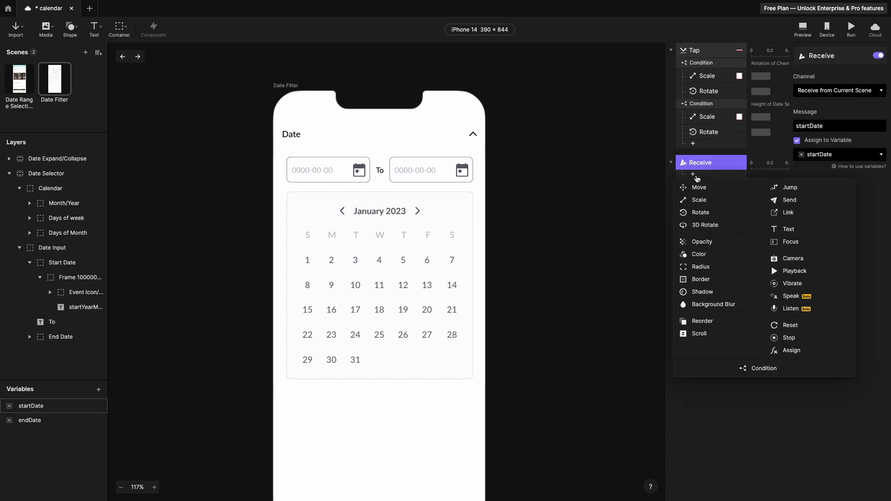
left_click(788, 229)
left_click(839, 70)
left_click(849, 108)
left_click(862, 112)
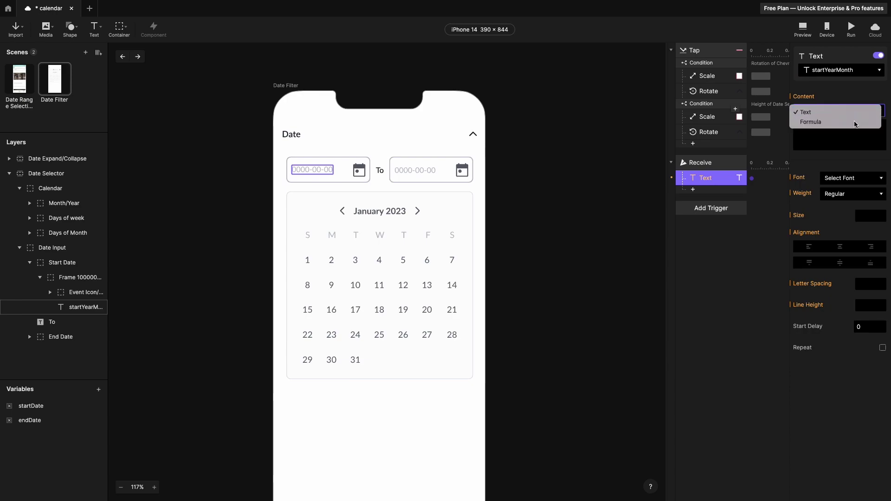
left_click(857, 120)
left_click(835, 127)
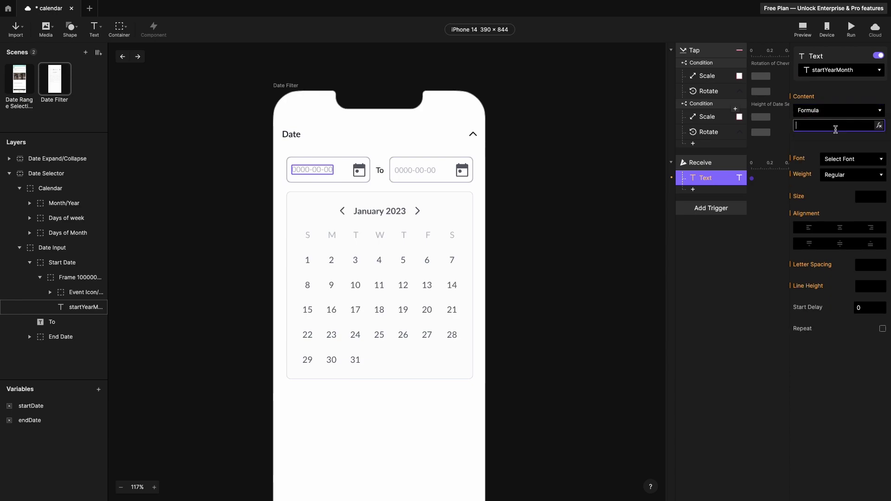
type("\"2023-01-\"+startDate")
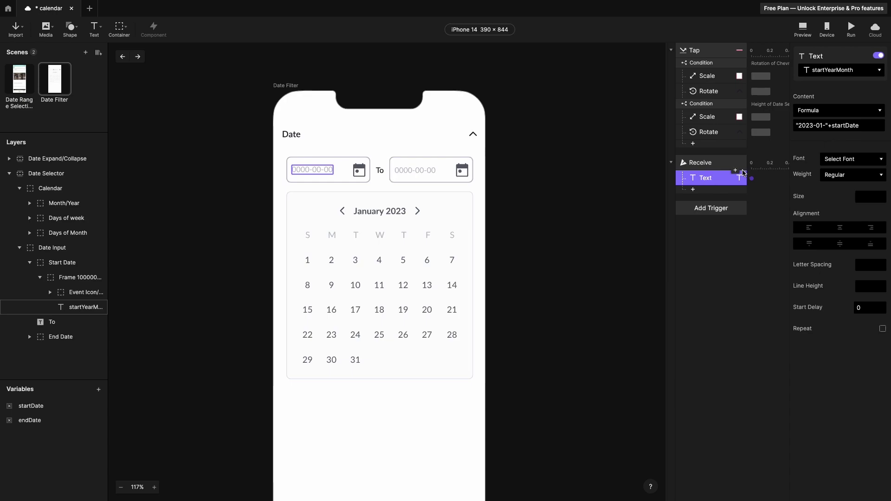
Step: Add a Color response turning startYearMonth grey #5D6068, sampled from the design
left_click(693, 190)
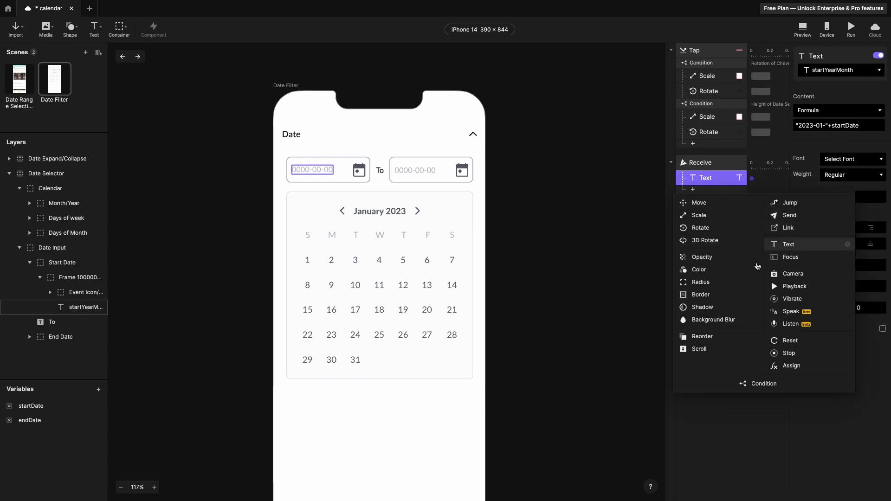
left_click(726, 270)
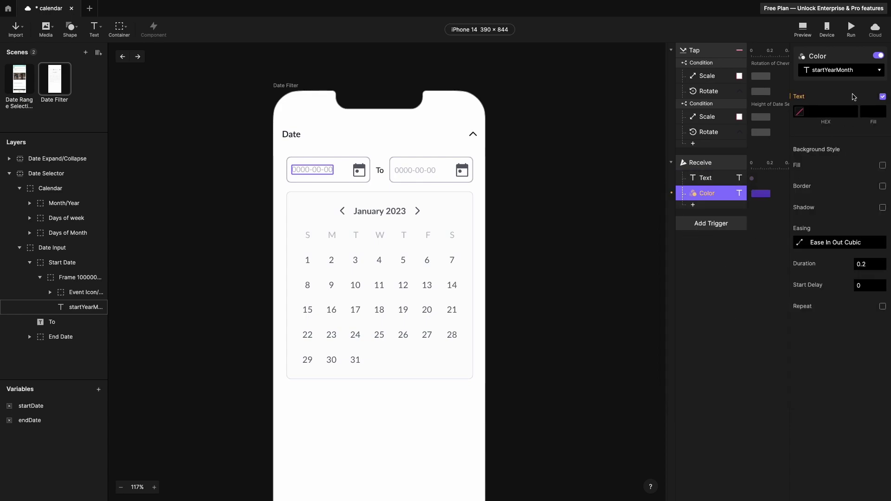
left_click(848, 74)
left_click(842, 69)
left_click(802, 115)
left_click(737, 208)
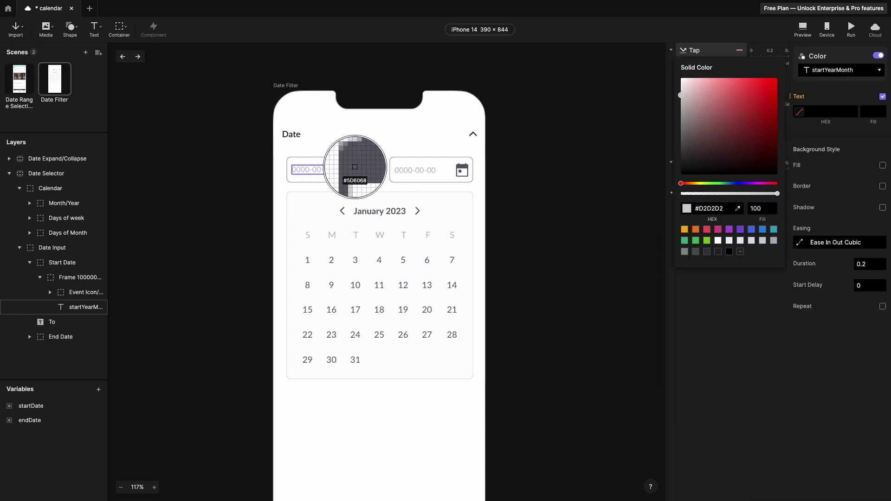
left_click(353, 175)
left_click(870, 113)
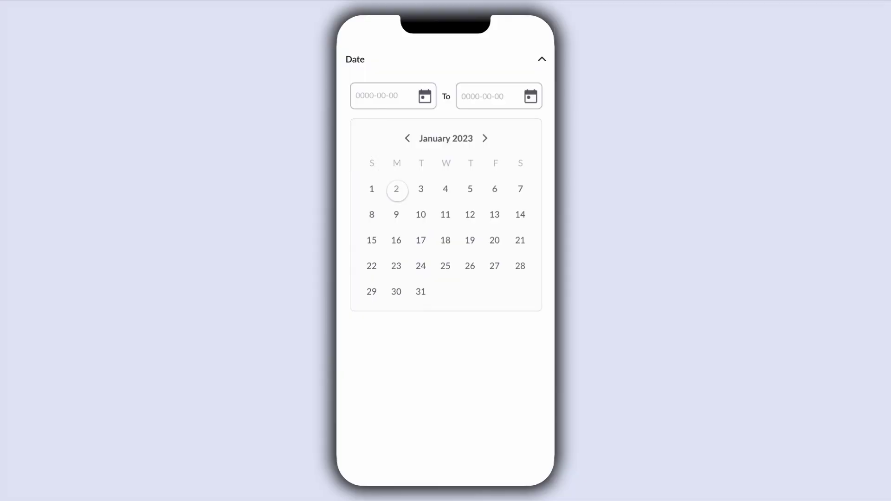
Step: Tap day 2 in the preview so the start date field shows 2023-01-2
left_click(397, 190)
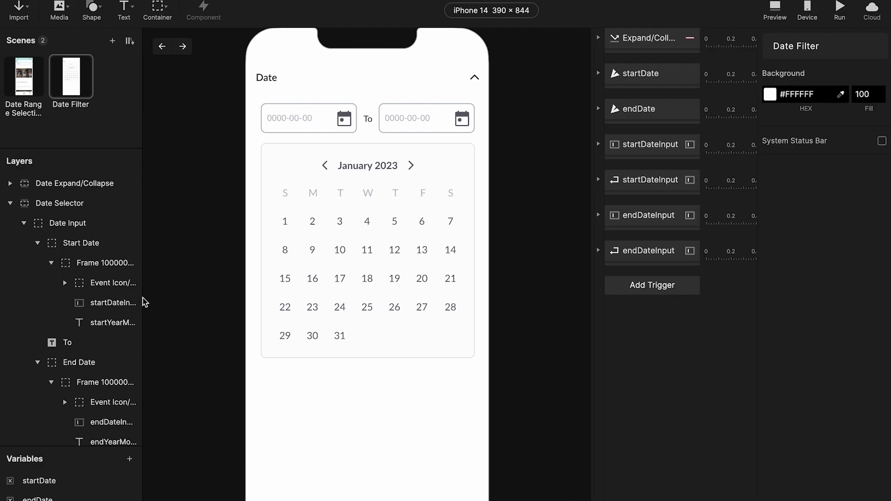
Step: Widen the layers panel, then unlock and select the startDateInput layer
left_click_drag(140, 295, 168, 300)
left_click(143, 302)
left_click(145, 303)
left_click(123, 322)
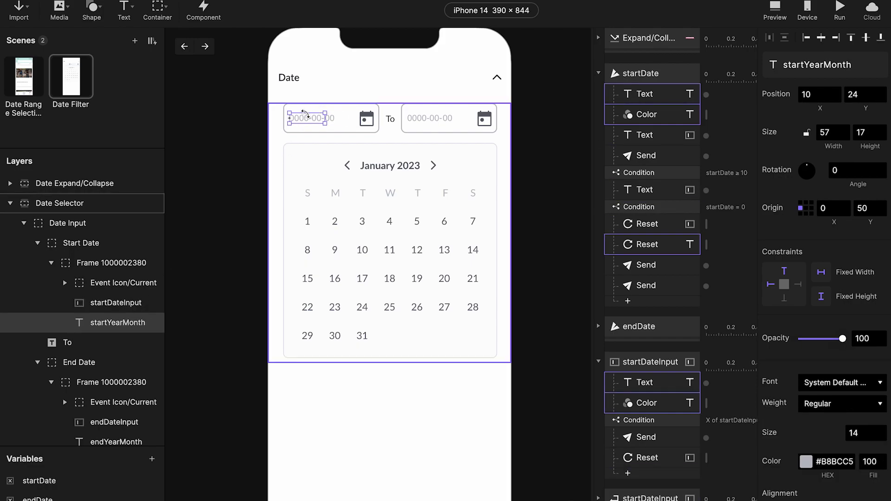
left_click(121, 303)
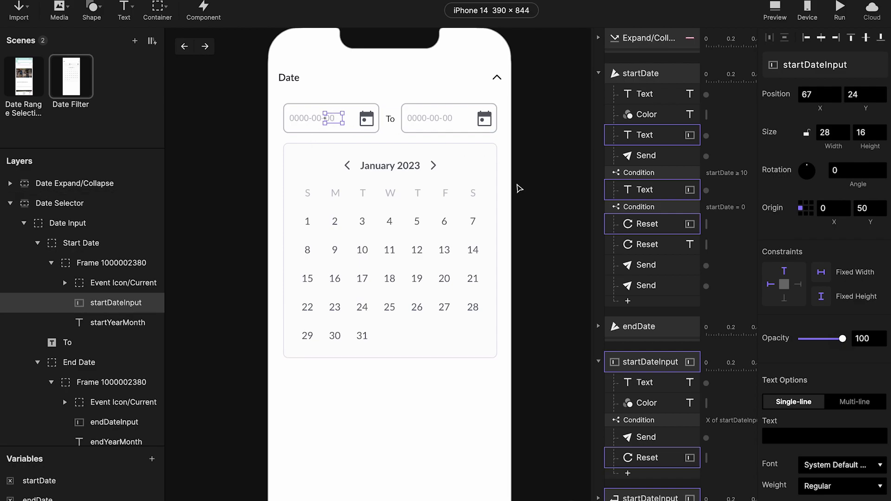
Step: Give startDateInput a Text keyboard with a Go return key and LIGHT theme
scroll(828, 343, "down", 1)
scroll(828, 343, "up", 1)
scroll(813, 210, "down", 7)
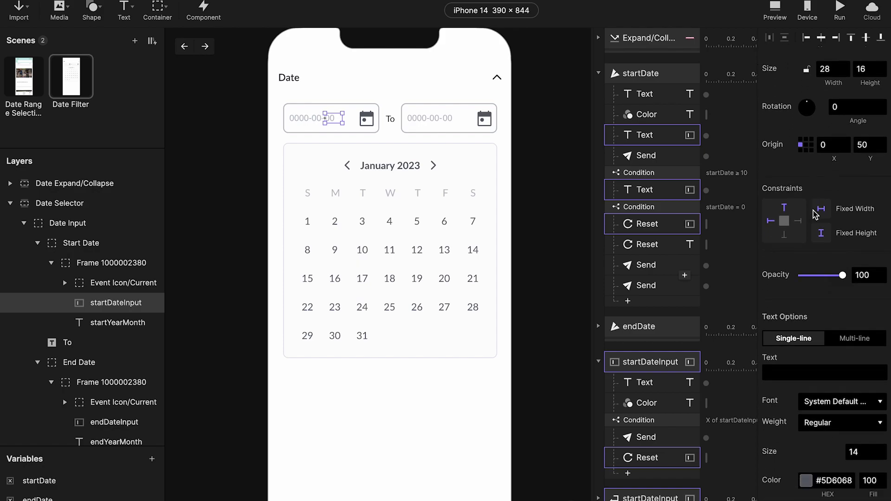
scroll(813, 211, "down", 15)
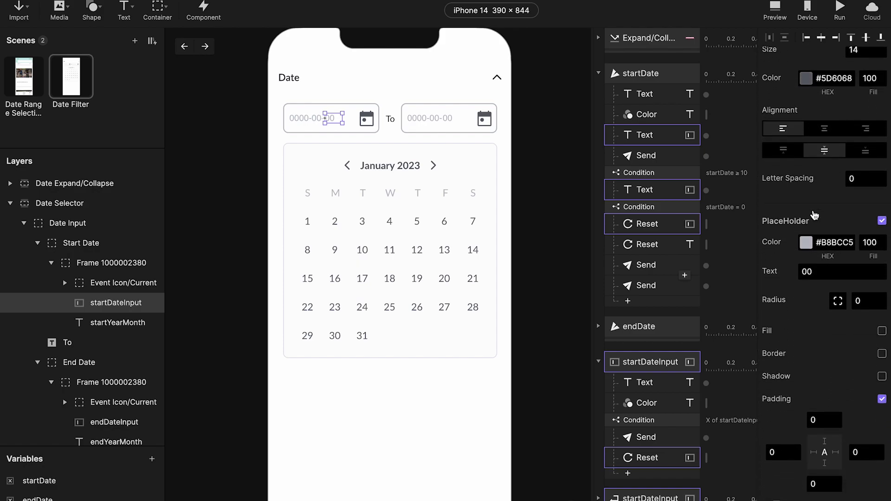
scroll(813, 211, "down", 2)
left_click(840, 295)
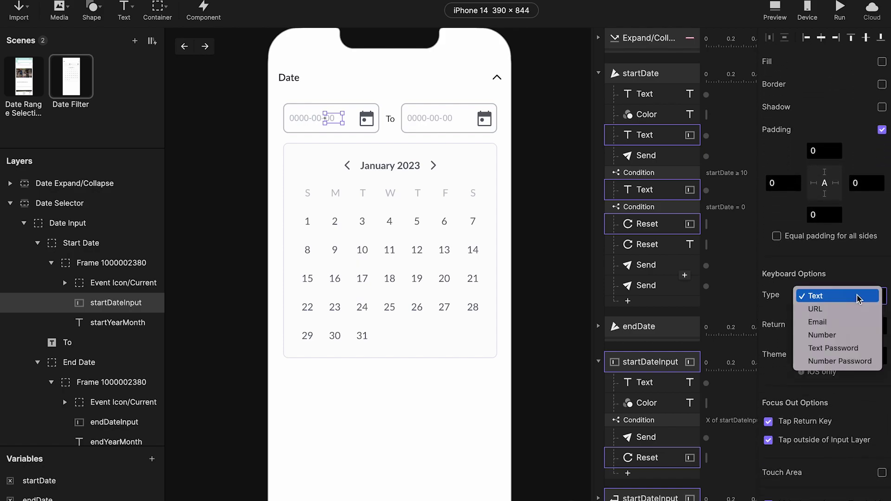
left_click(775, 321)
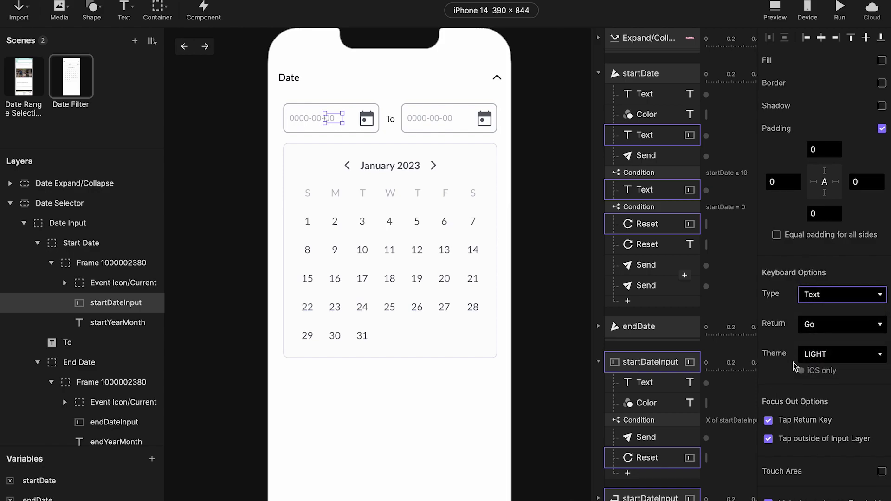
left_click(853, 328)
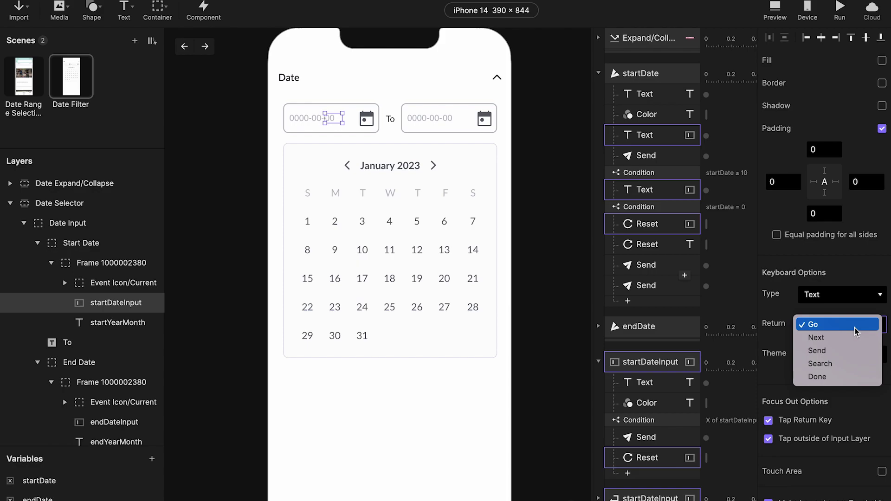
left_click(762, 349)
left_click(833, 362)
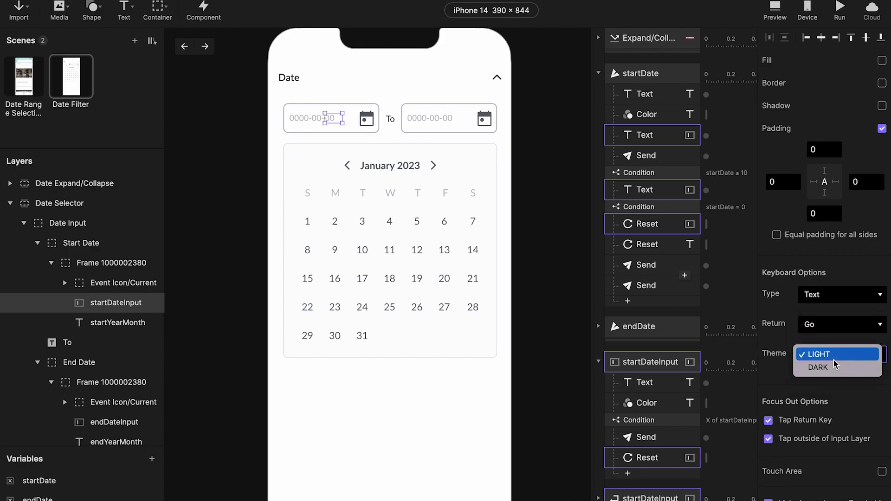
left_click(783, 348)
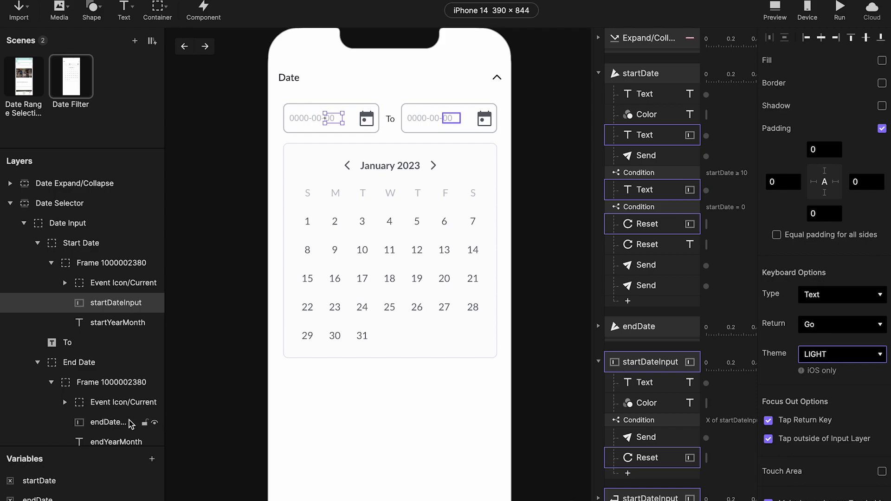
Step: Check the endDateInput and endYearMonth layers, then deselect to show scene settings
scroll(131, 423, "down", 2)
scroll(132, 423, "down", 2)
left_click(110, 337)
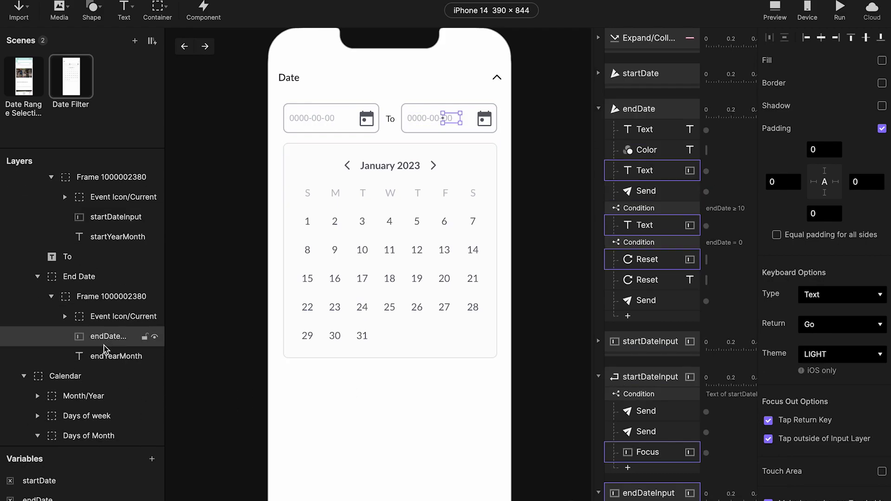
left_click(104, 361)
left_click(232, 282)
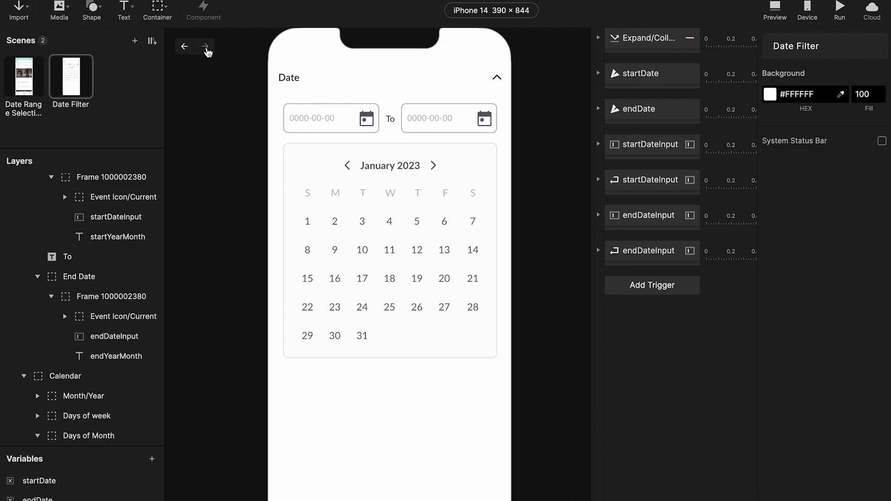
Step: Enter Calendar Days, expand its Tap trigger and rename the first condition firstDateClick
left_click(205, 47)
left_click(541, 50)
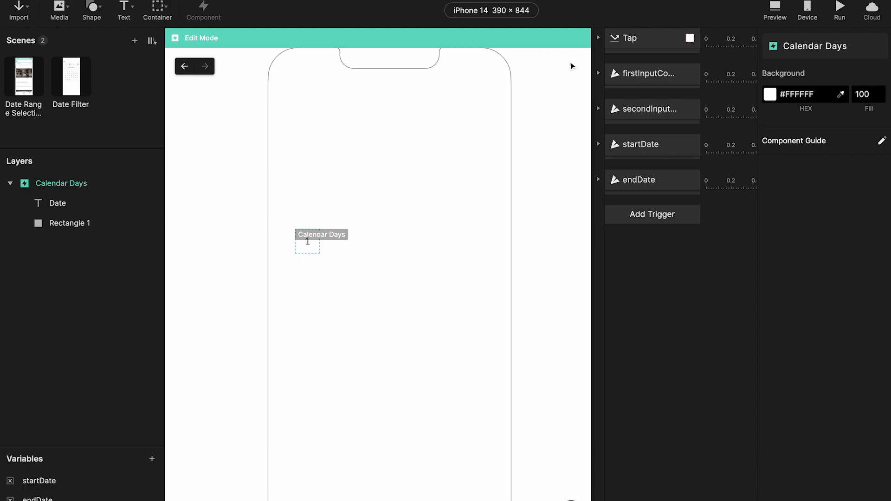
left_click(598, 38)
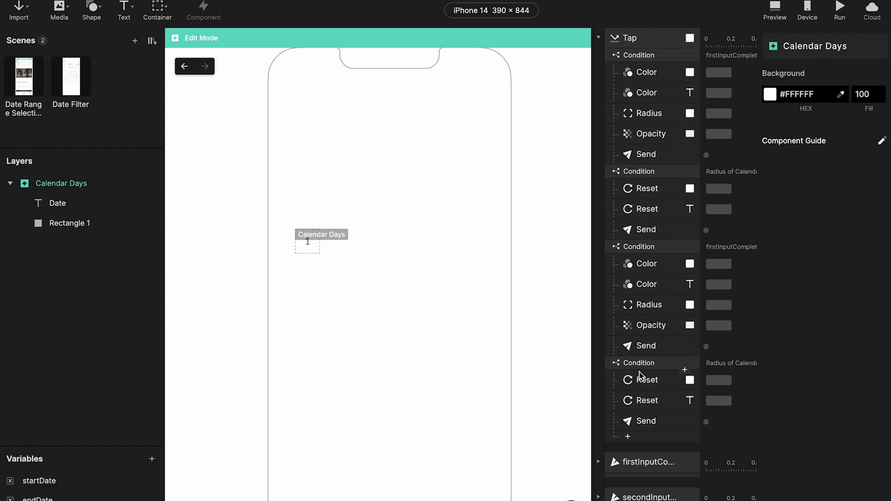
double_click(636, 56)
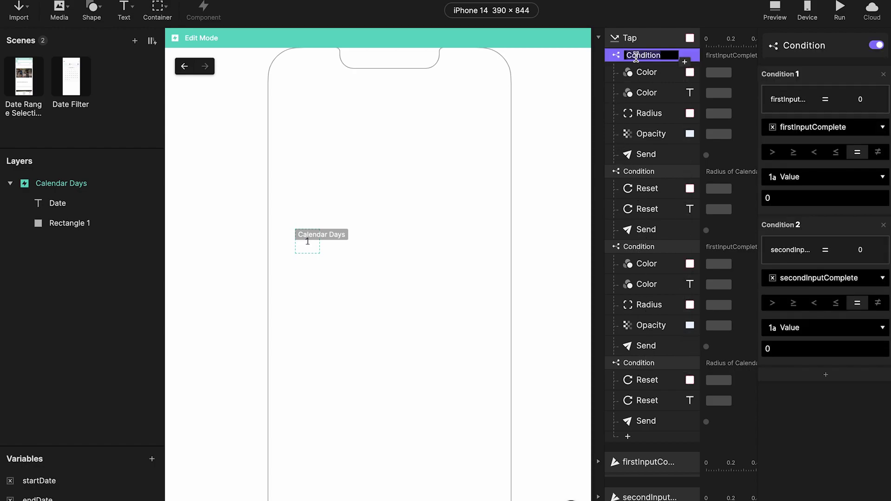
type("firstDateClick")
key("Return")
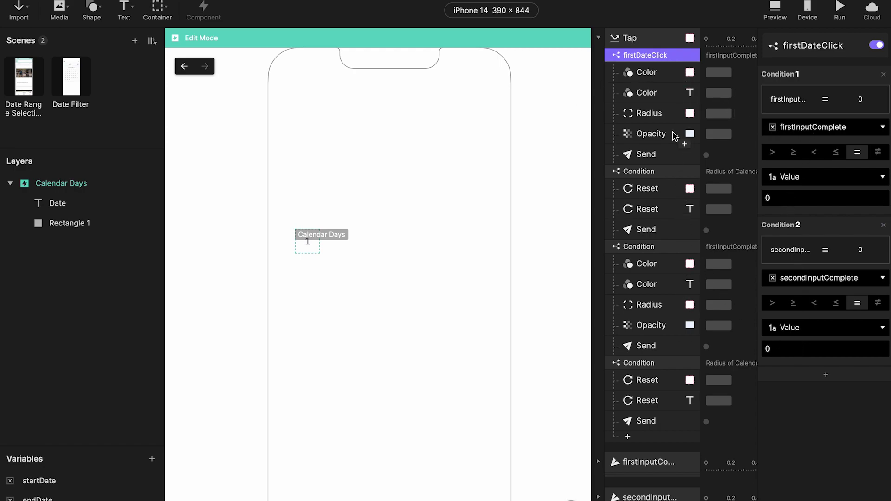
Step: Rename the remaining conditions firstDateOffClick, secondDateClick and secondDateOffClick
left_click(642, 172)
left_click(643, 172)
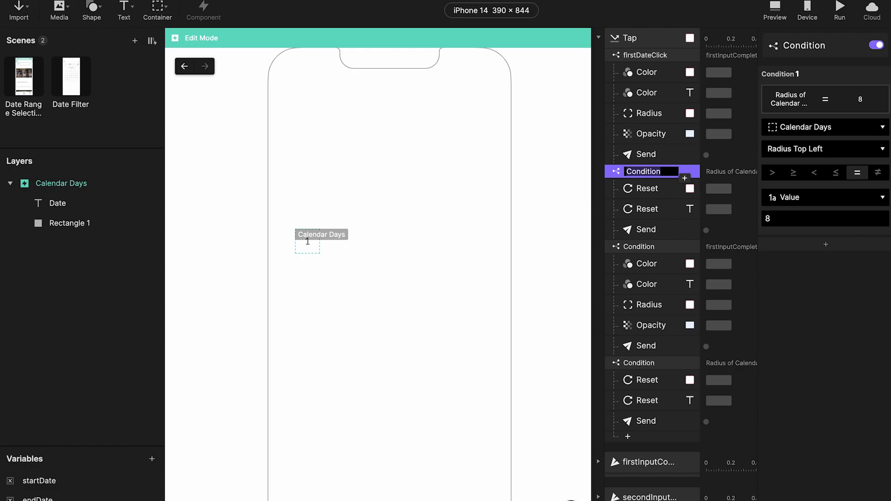
type("firt")
type("Date")
type("OffClick")
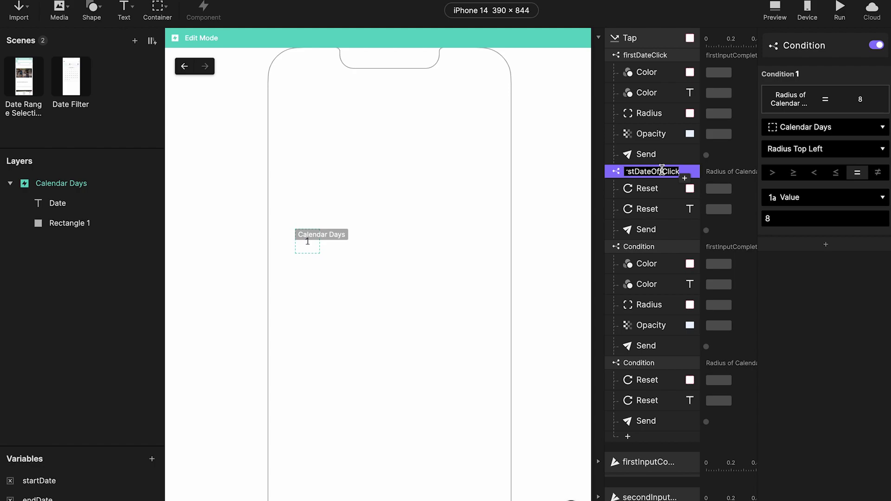
key("Return")
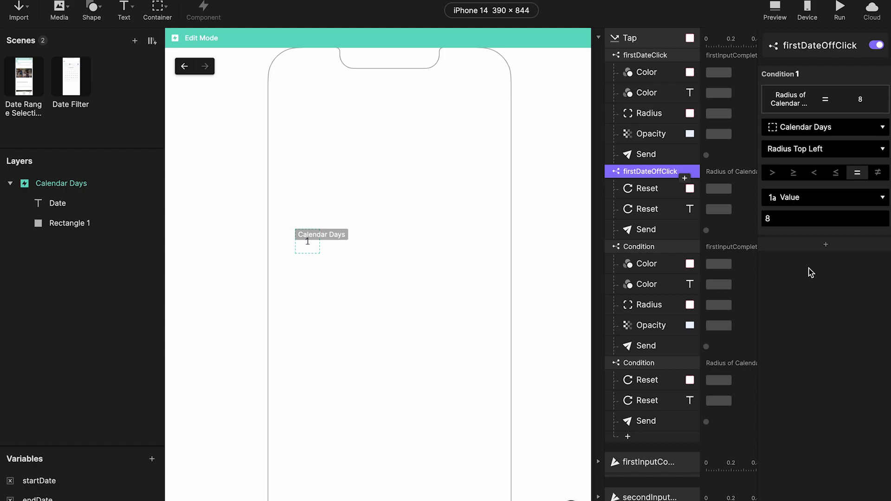
double_click(649, 250)
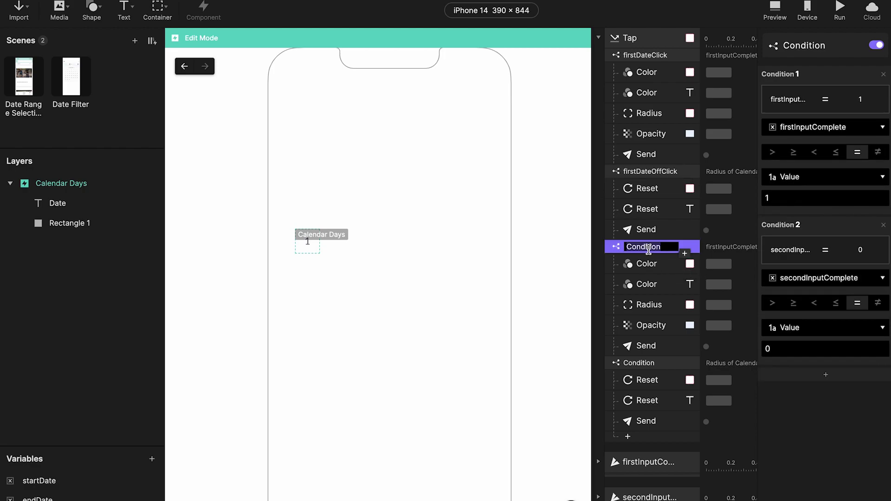
type("secondDateClick")
key("Return")
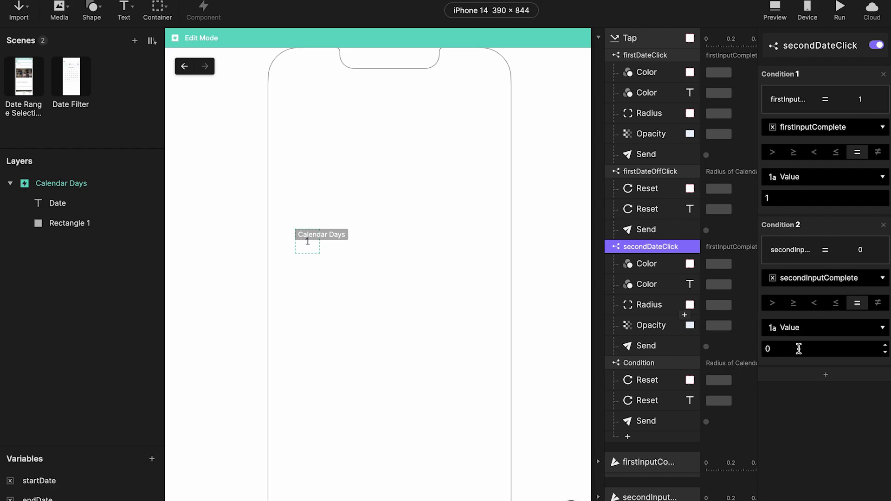
double_click(639, 367)
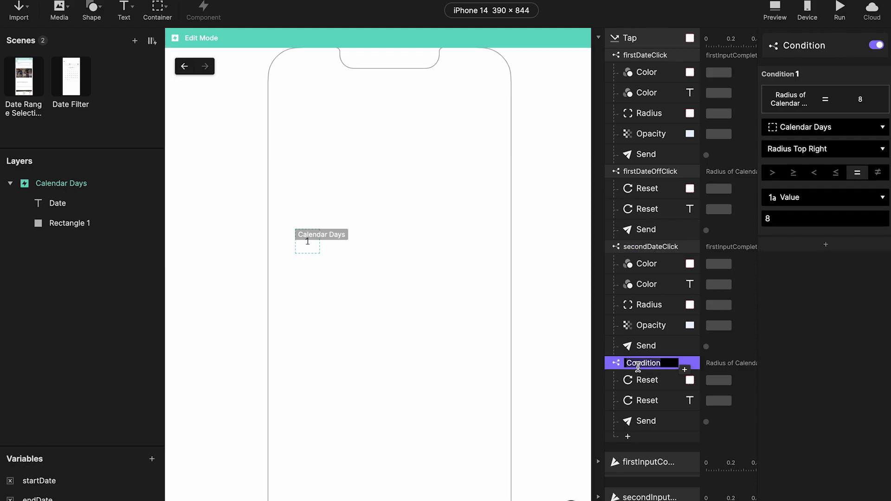
type("se")
type("condDateOffClick")
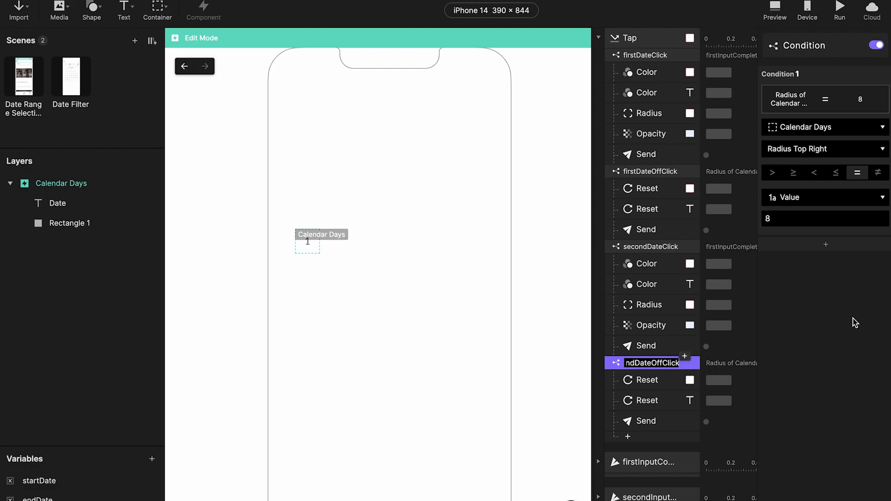
key("Return")
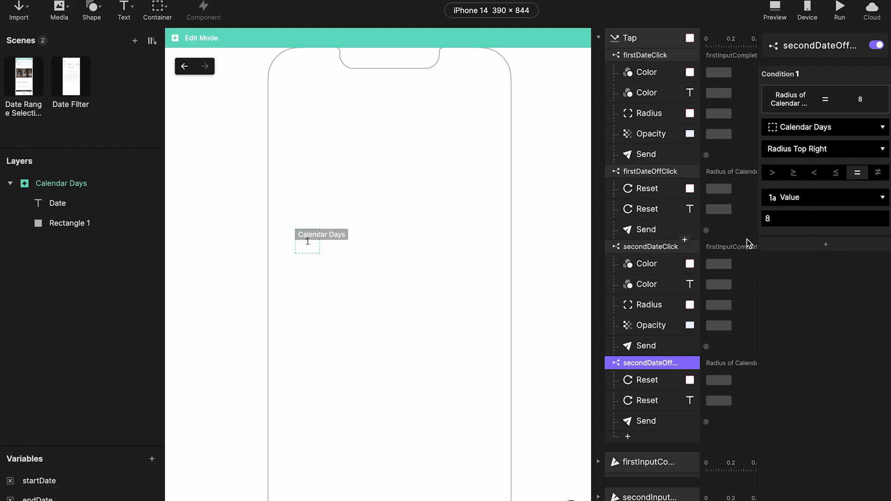
left_click(650, 60)
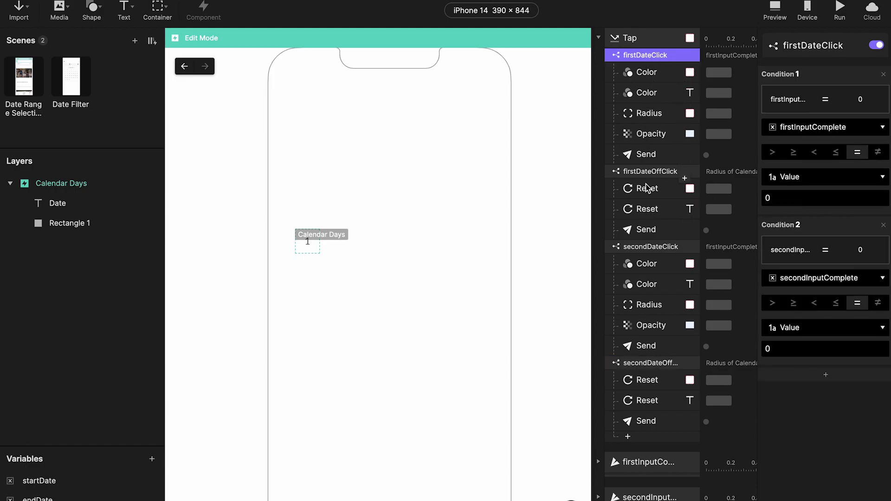
left_click(643, 249)
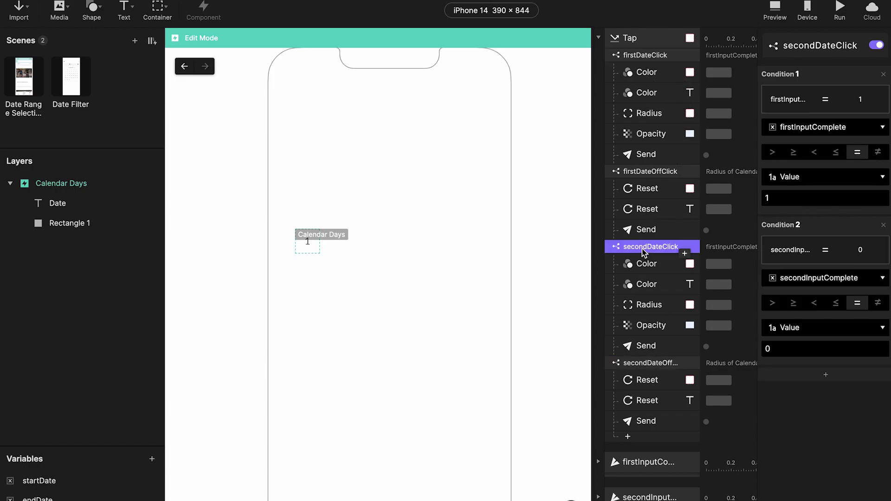
left_click(656, 74)
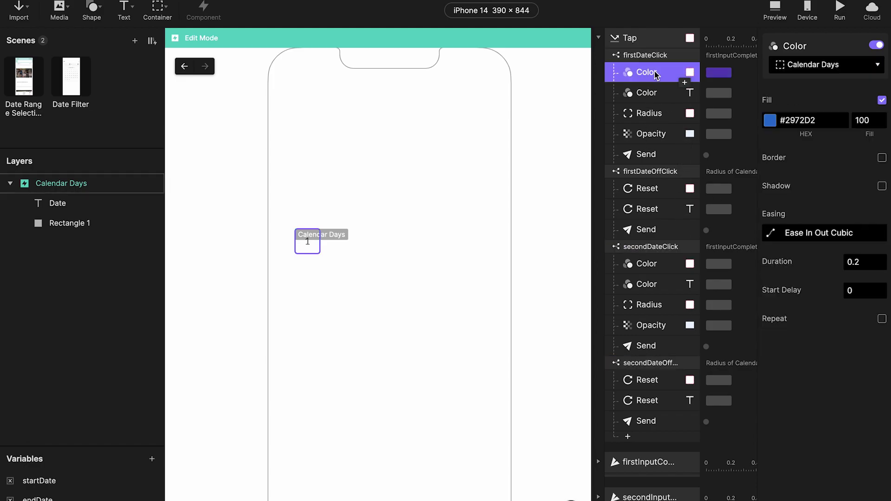
left_click(657, 95)
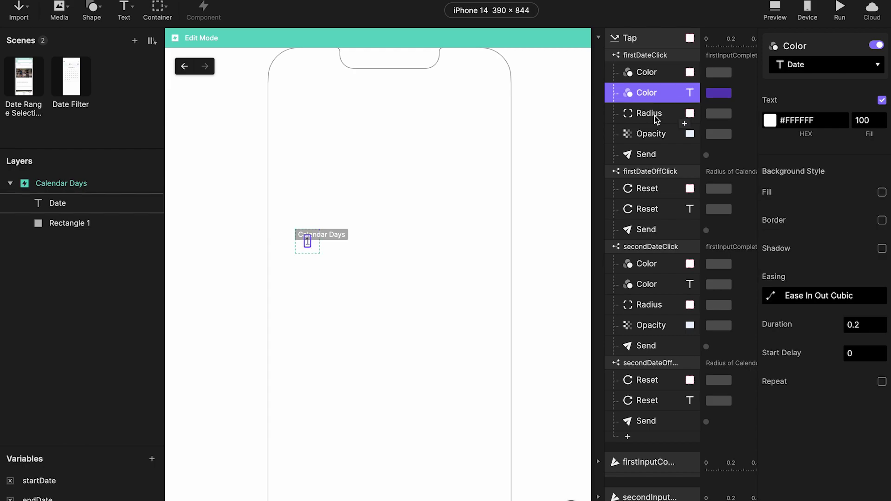
left_click(656, 117)
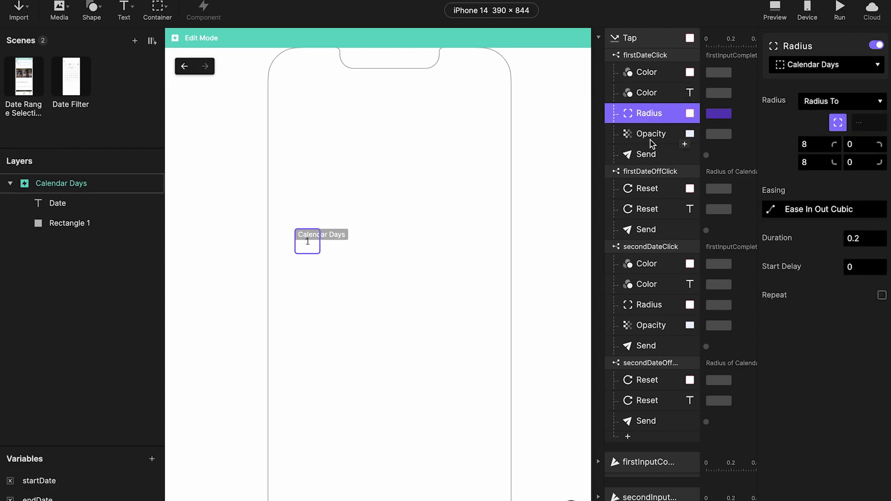
left_click(650, 137)
left_click(646, 266)
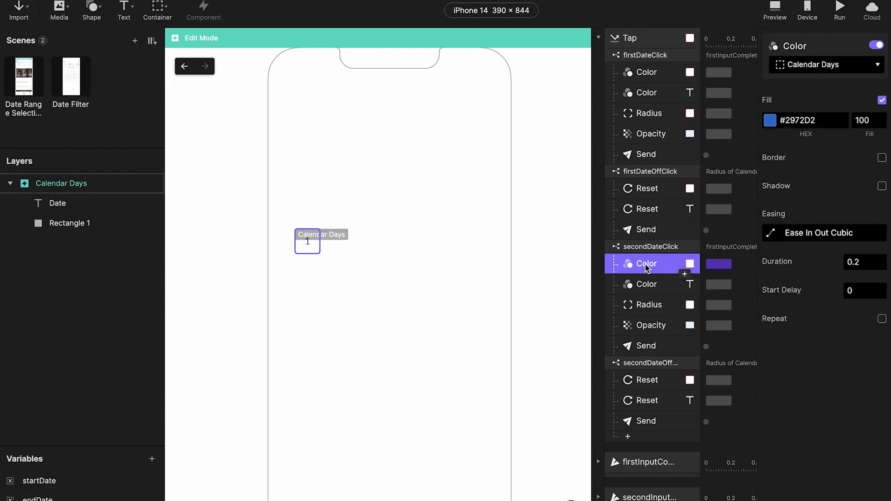
left_click(644, 289)
left_click(648, 308)
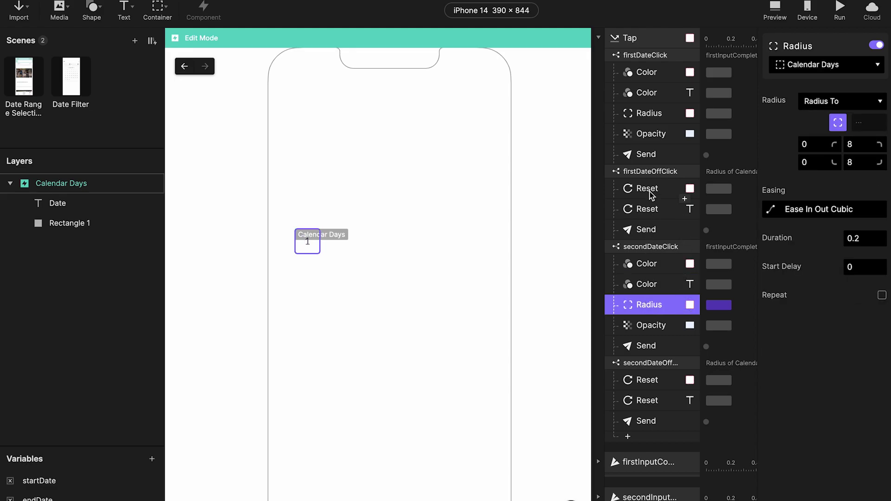
left_click(649, 191)
left_click(650, 212)
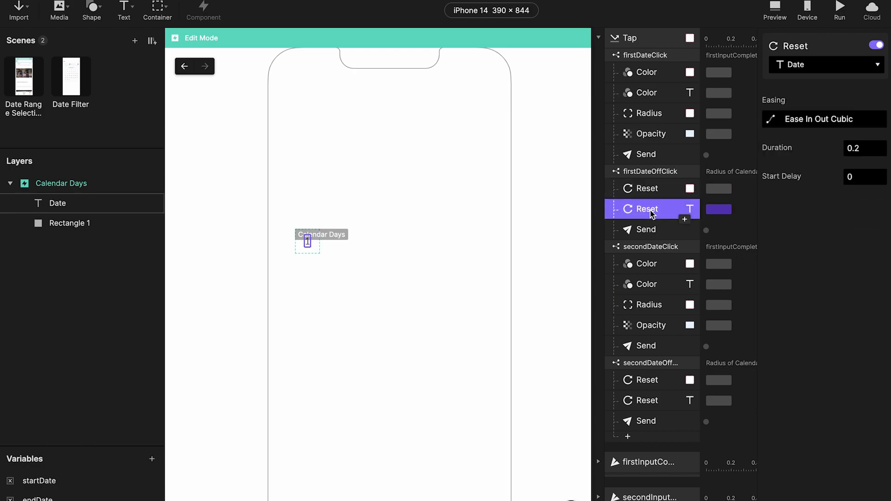
left_click(630, 384)
left_click(645, 402)
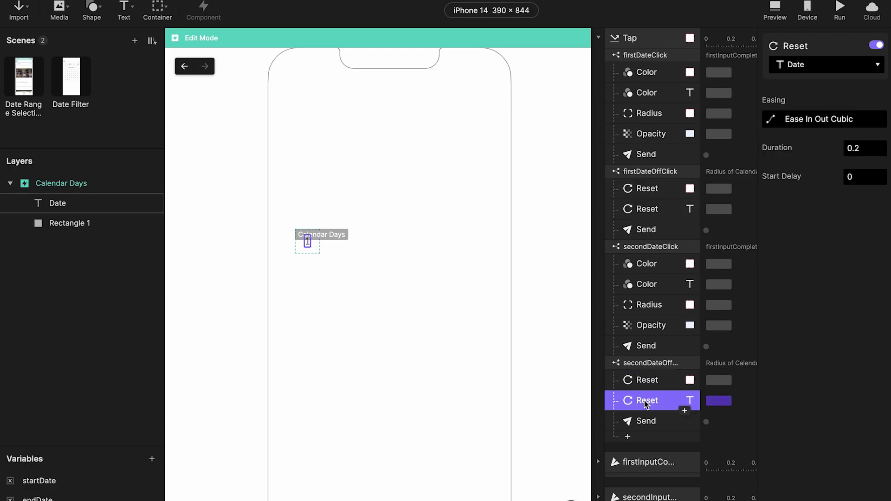
left_click(653, 160)
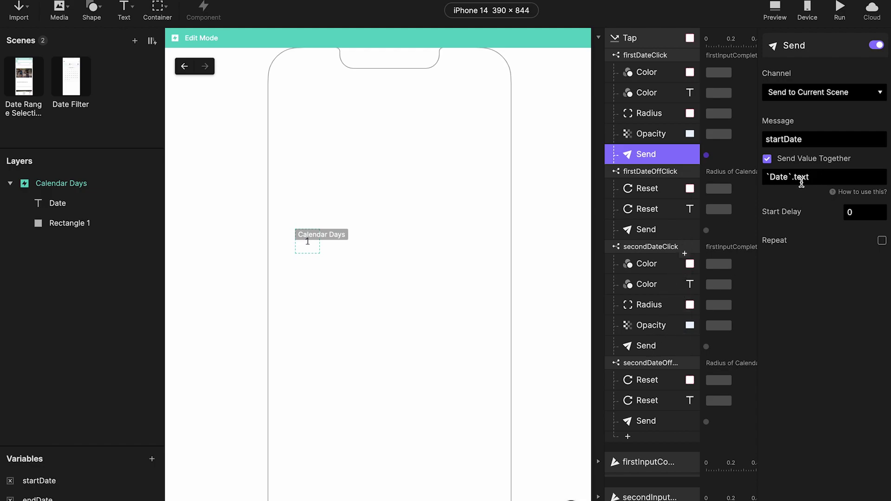
Step: Check the endDate and startDate Send responses, then go back to the Date Filter scene
left_click(654, 348)
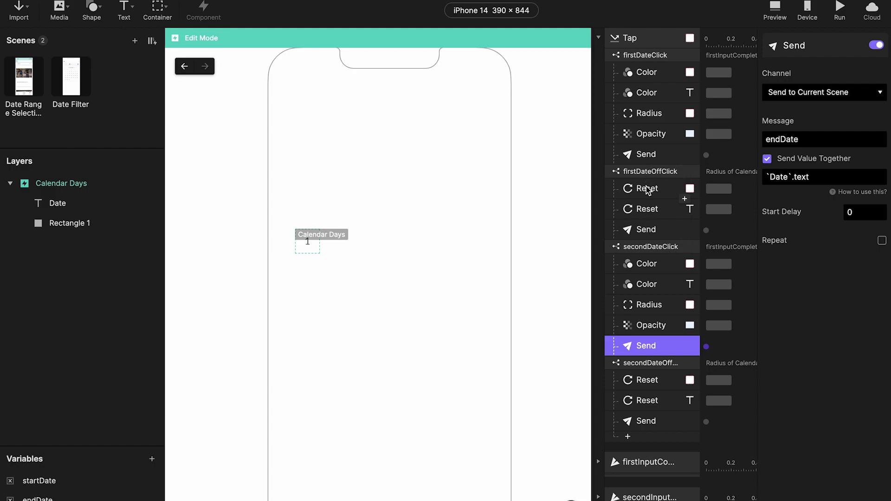
left_click(643, 232)
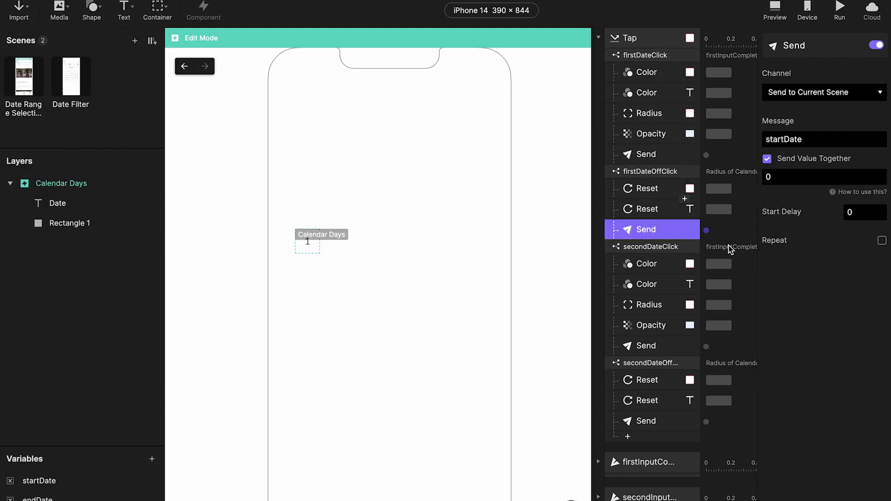
left_click(664, 423)
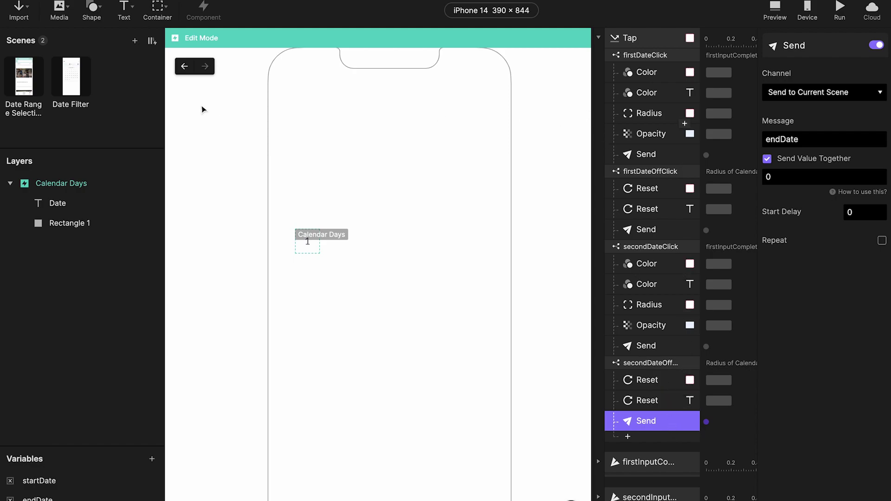
left_click(184, 67)
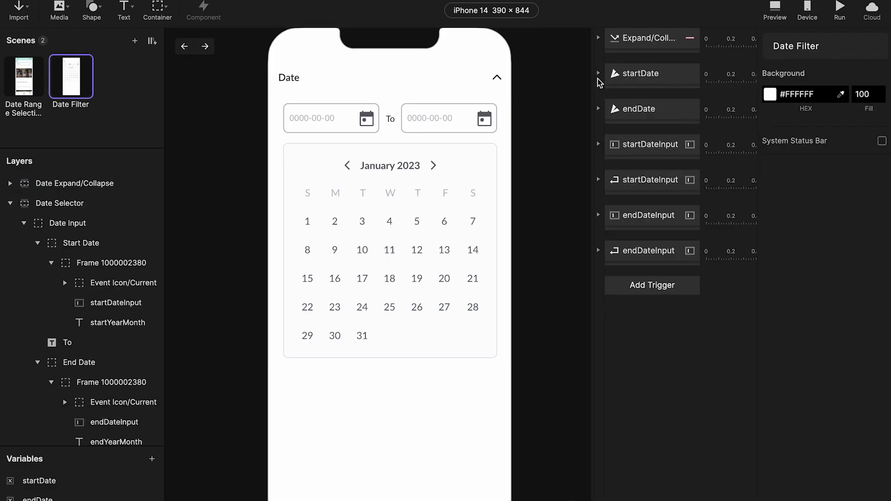
Step: Inspect the startDate and endDate Receive triggers, both date input layers and startYearMonth's text response
left_click(599, 79)
left_click(598, 73)
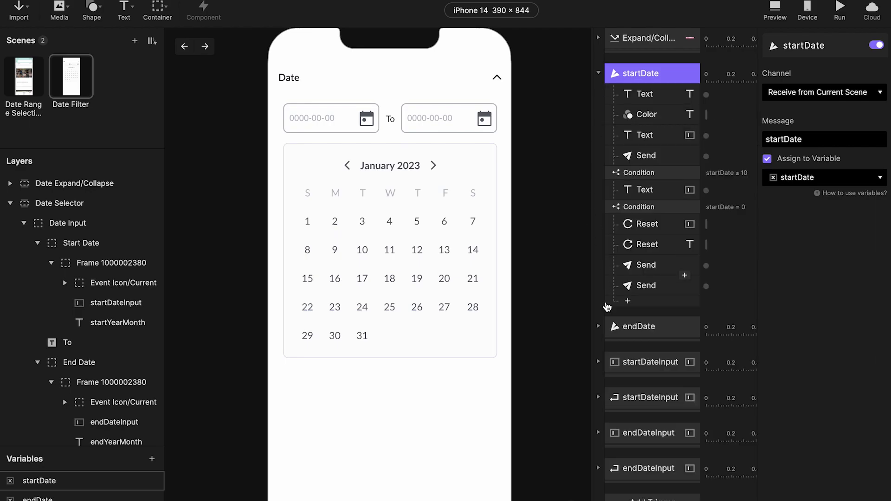
left_click(598, 326)
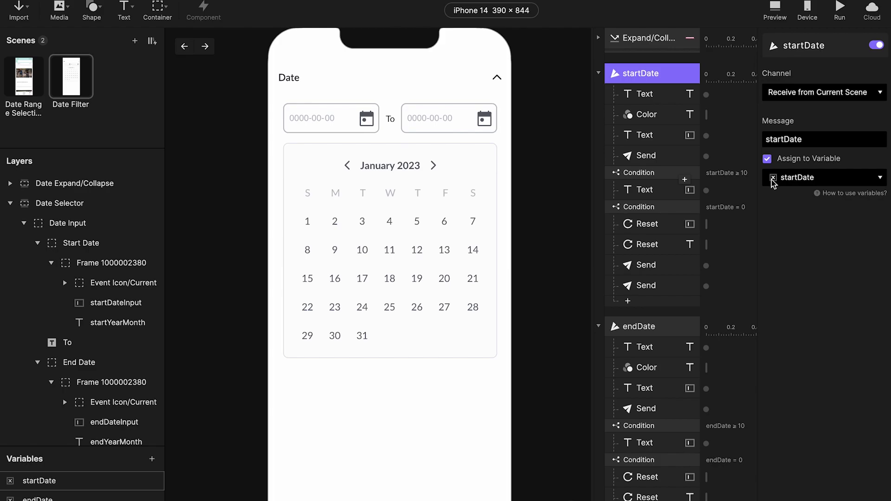
left_click(643, 328)
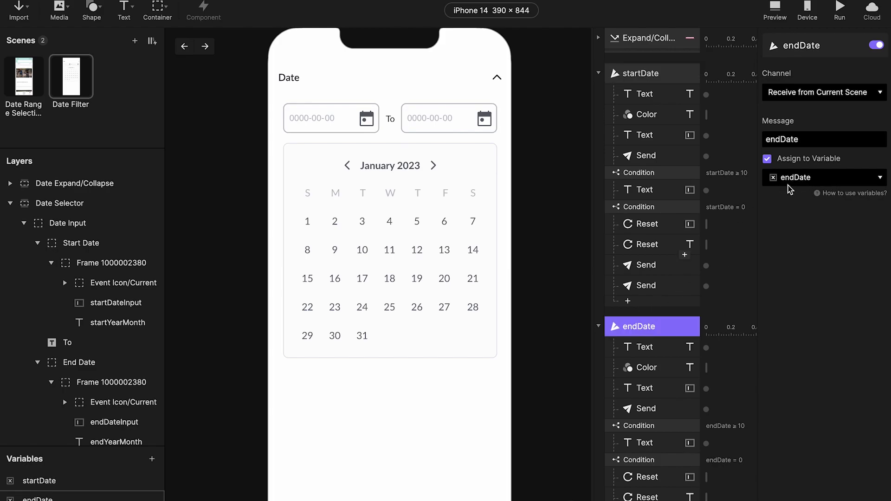
left_click(647, 77)
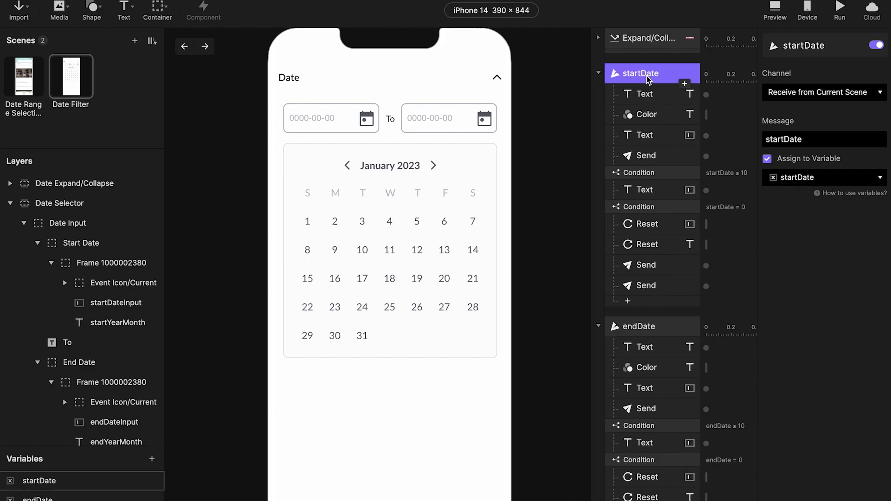
left_click(103, 310)
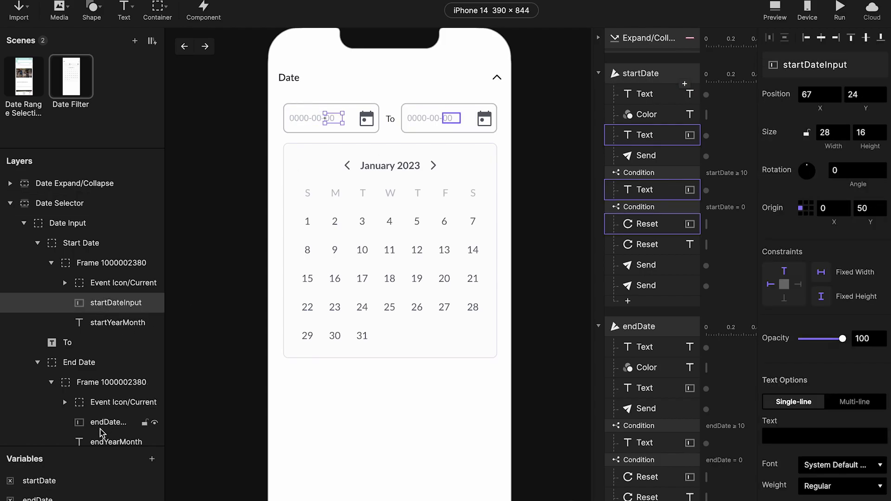
left_click(102, 423)
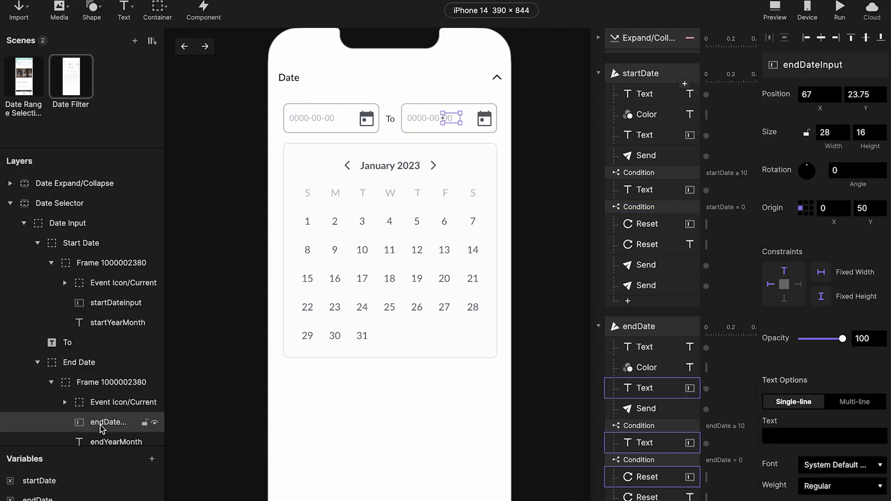
left_click(640, 75)
Step: Review startYearMonth's text and #5D6068 colour responses and the startDate ≥ 10 and endDate ≥ 10 conditions
left_click(643, 94)
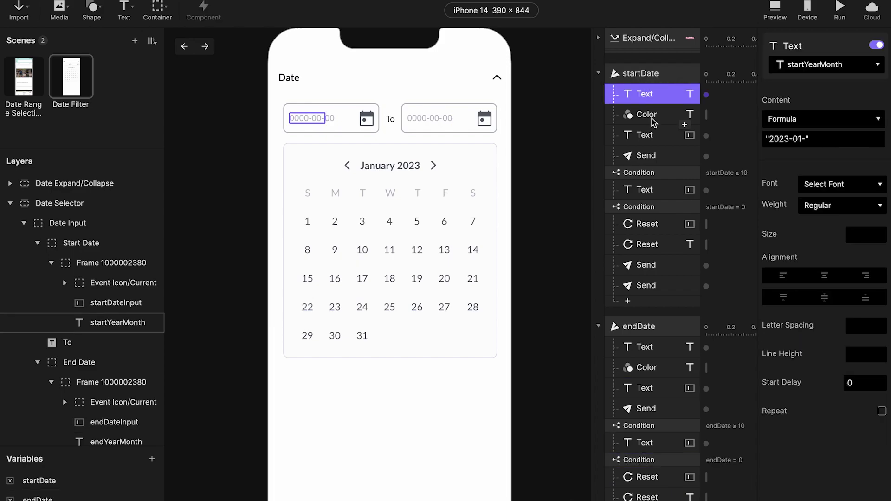
left_click(651, 117)
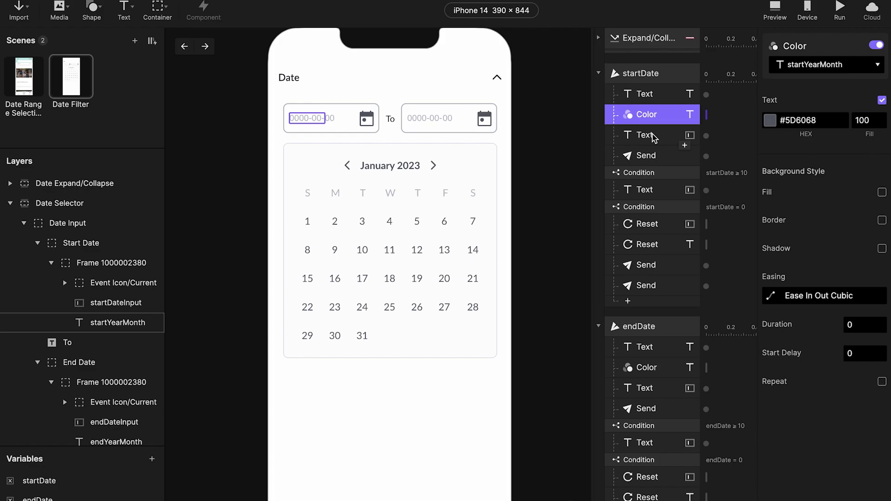
left_click(650, 135)
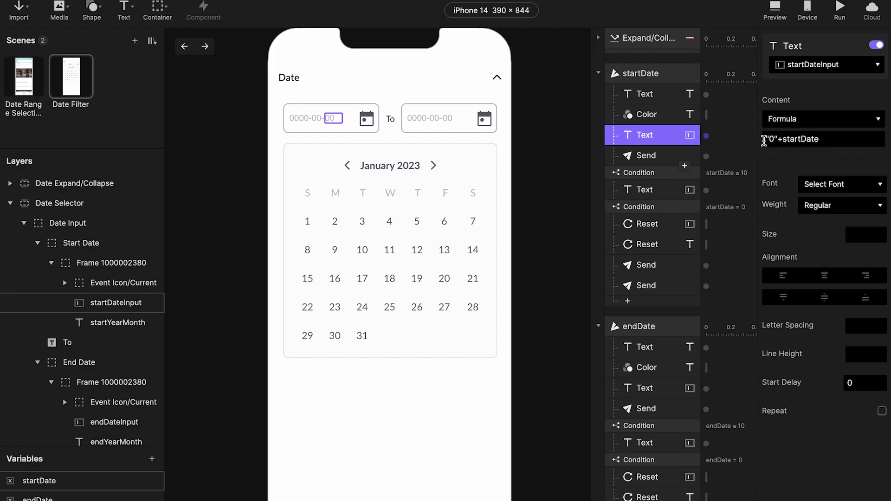
left_click(646, 192)
left_click(645, 174)
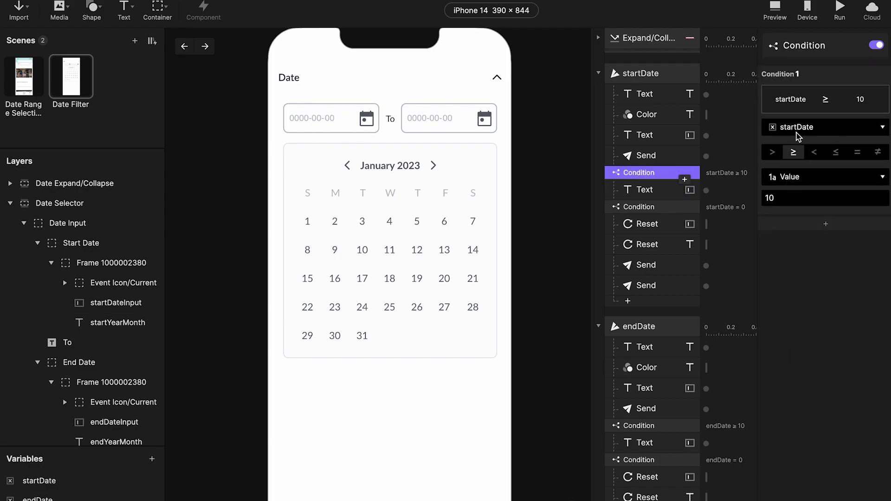
left_click(661, 427)
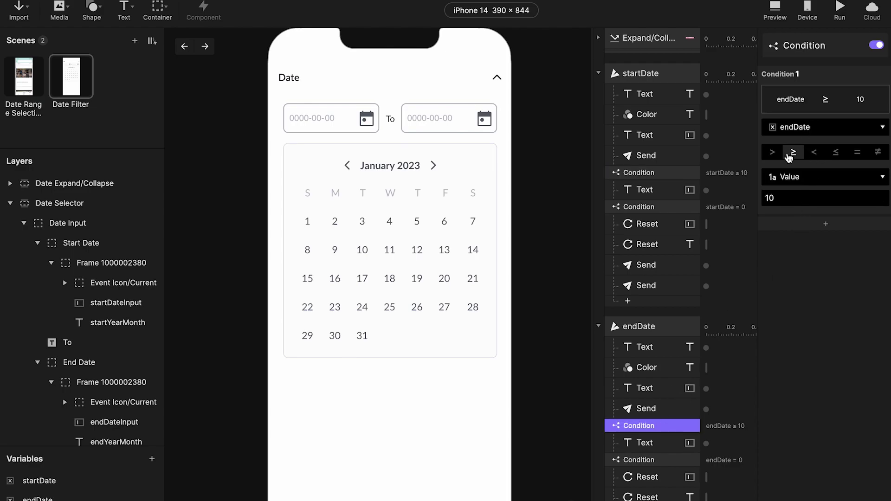
left_click(647, 190)
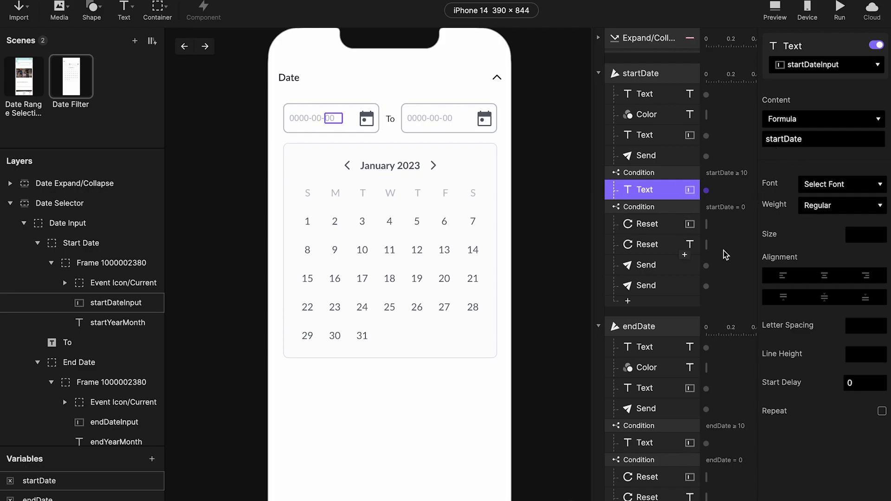
Step: Check the startDate = 0 and endDate = 0 resets and the firstInputComplete/secondInputComplete sends, then enter Calendar Days
left_click(642, 209)
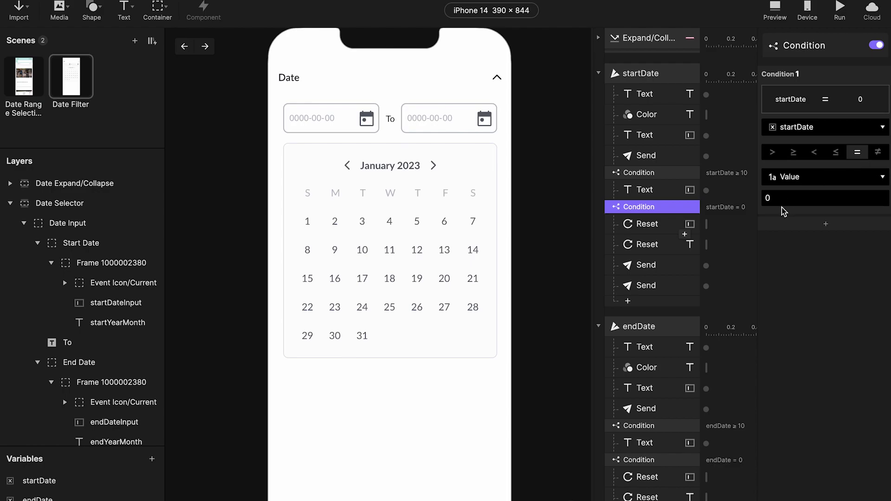
left_click(643, 461)
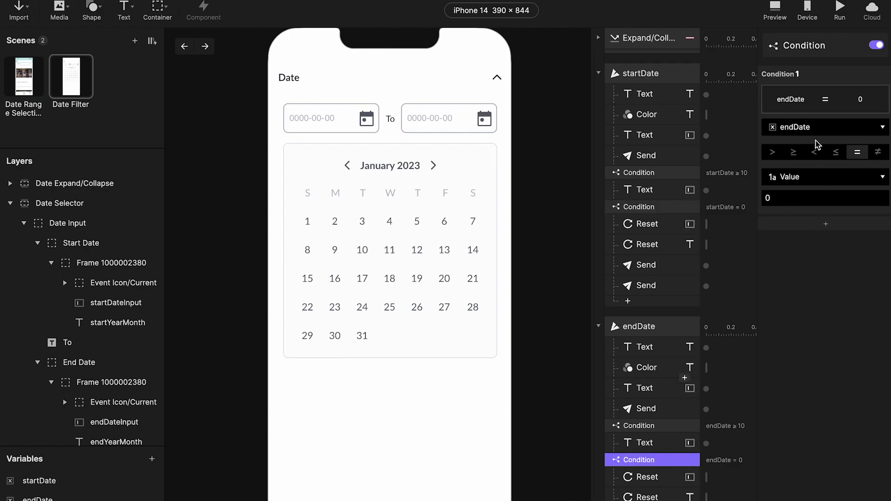
left_click(644, 226)
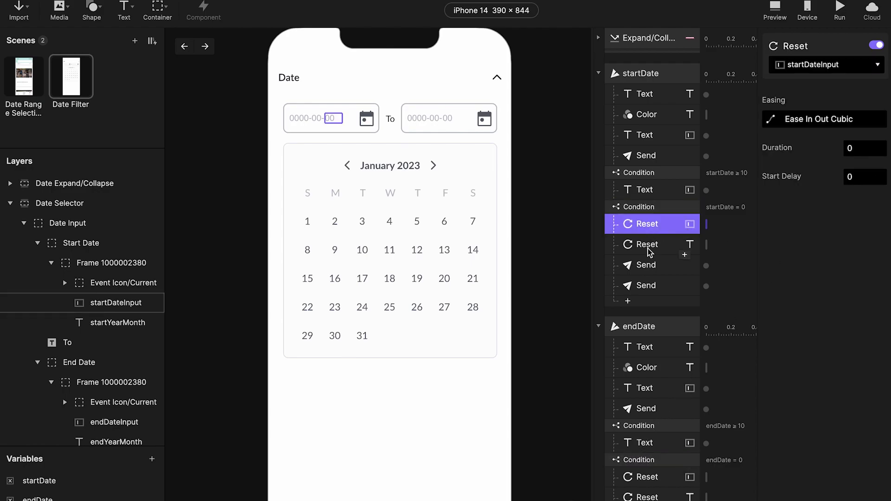
left_click(649, 252)
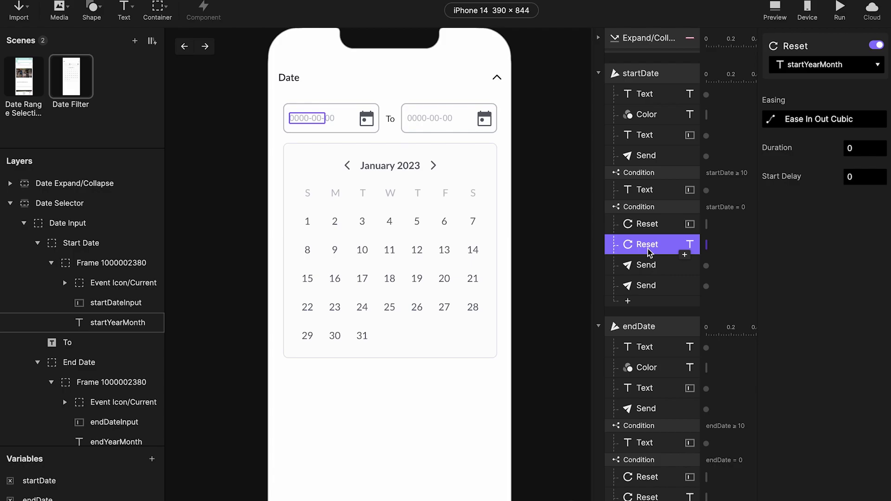
scroll(649, 252, "down", 2)
scroll(647, 233, "up", 1)
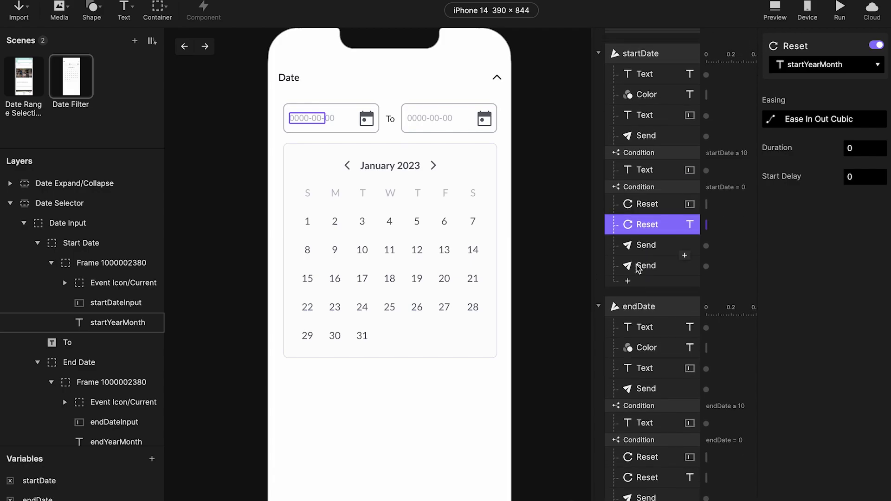
left_click(646, 246)
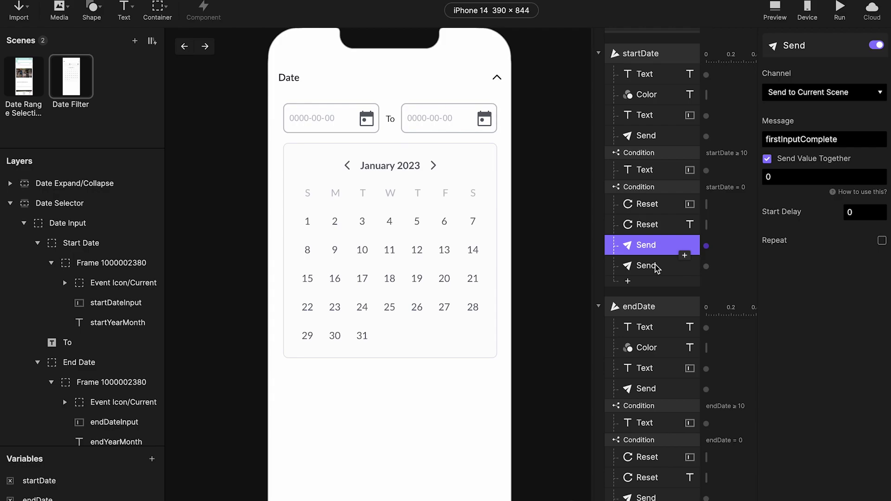
scroll(656, 325, "down", 2)
left_click(646, 435)
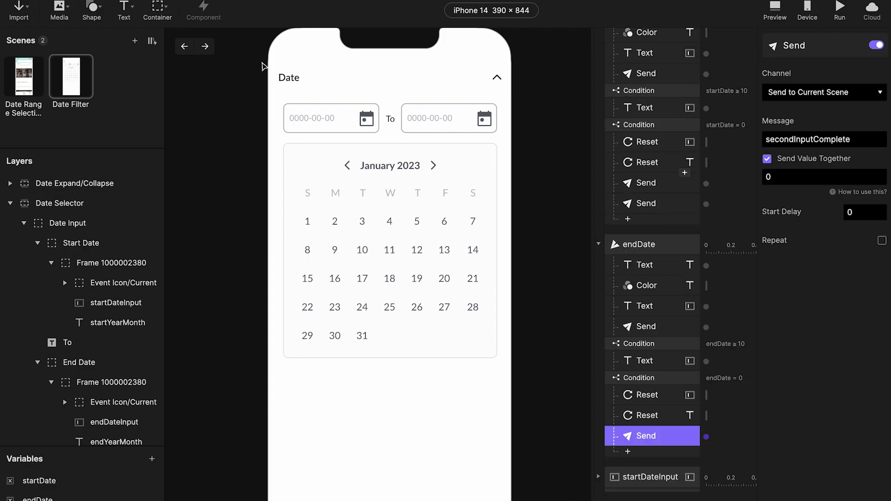
left_click(205, 48)
Step: Collapse the Tap trigger and expand the firstInputComplete and secondInputComplete triggers
left_click(582, 65)
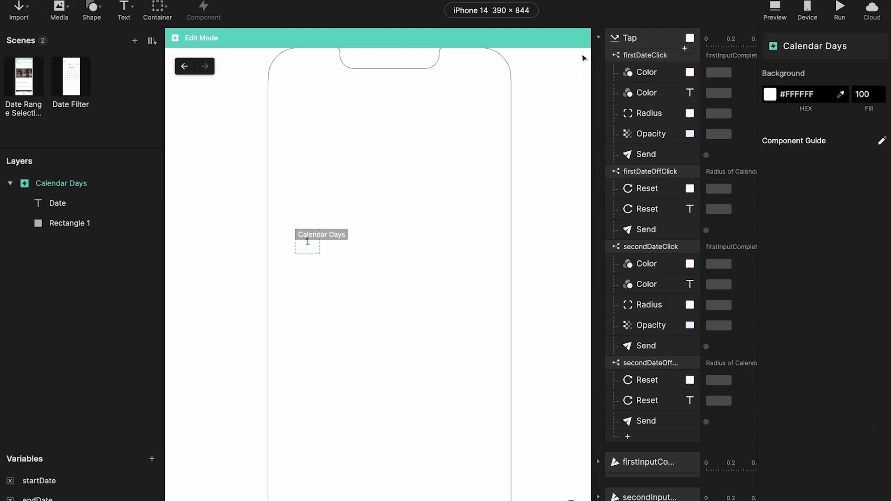
left_click(598, 39)
left_click(648, 73)
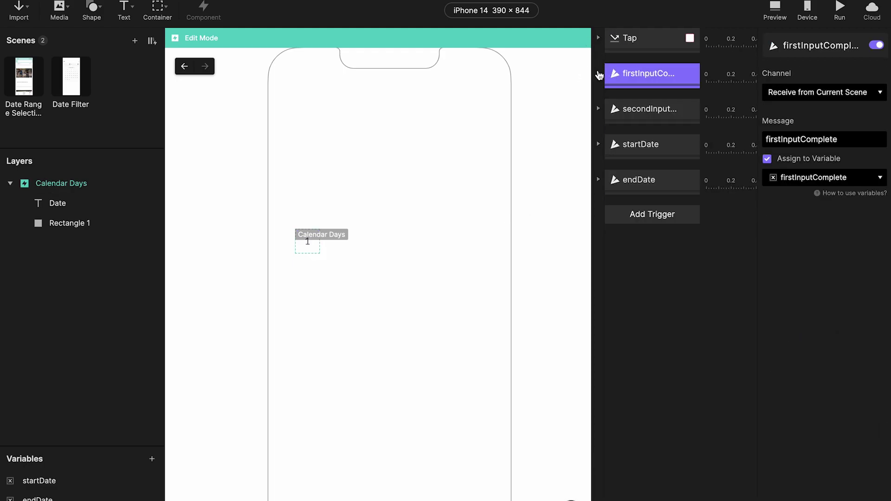
left_click(598, 73)
left_click(598, 189)
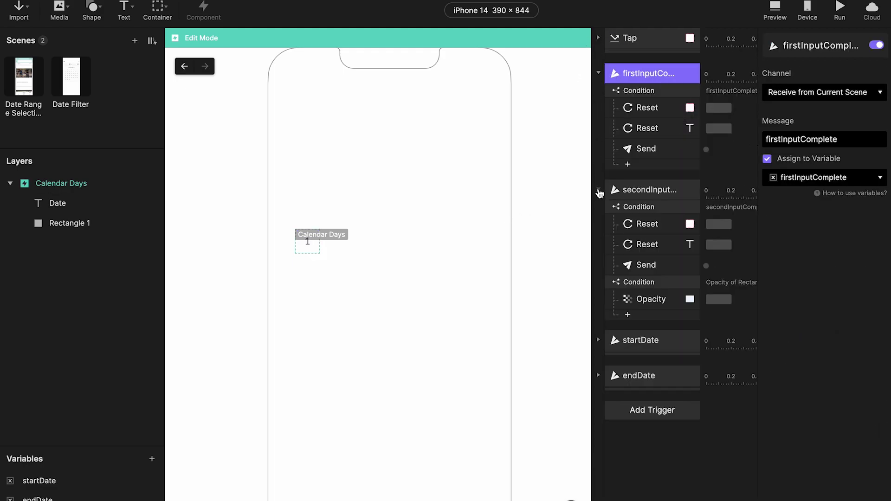
left_click(637, 191)
Step: Inspect firstInputComplete's = 0 condition, its box and Date text resets, and endDate send
left_click(637, 93)
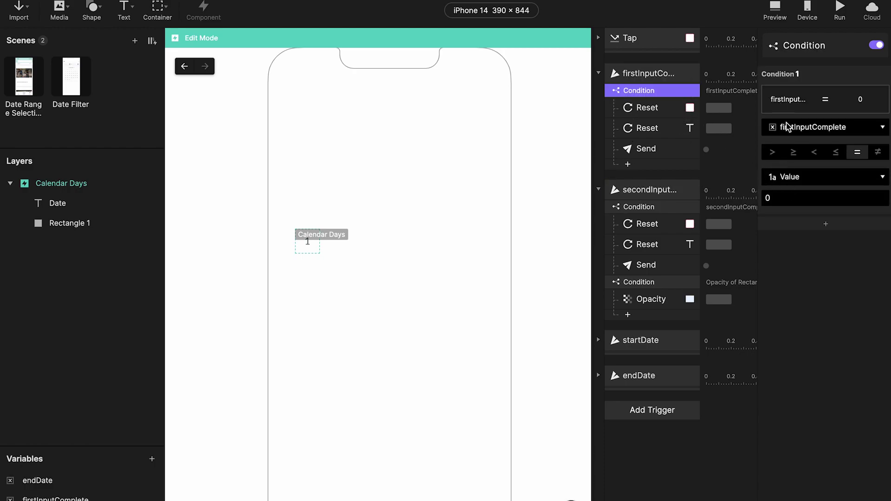
left_click(648, 109)
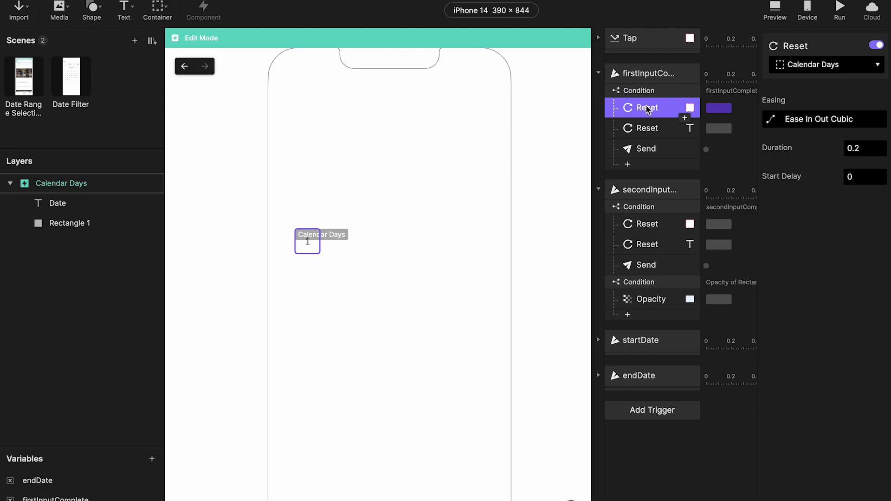
left_click(649, 131)
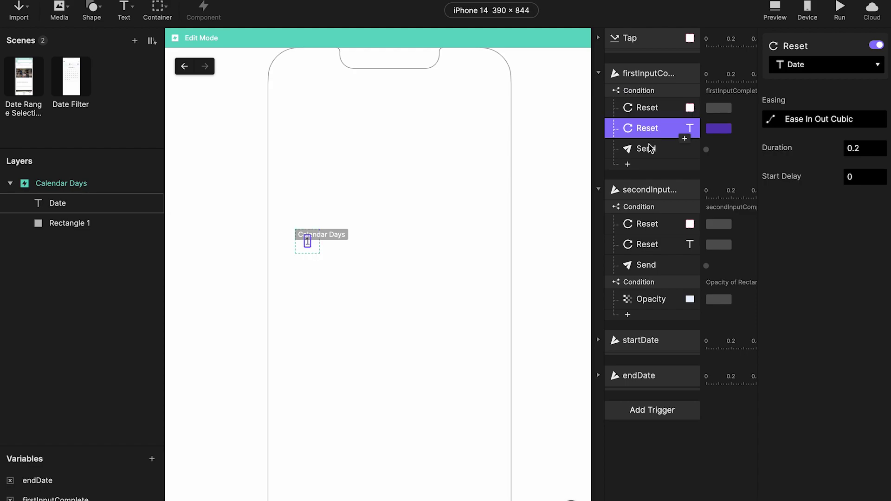
left_click(650, 149)
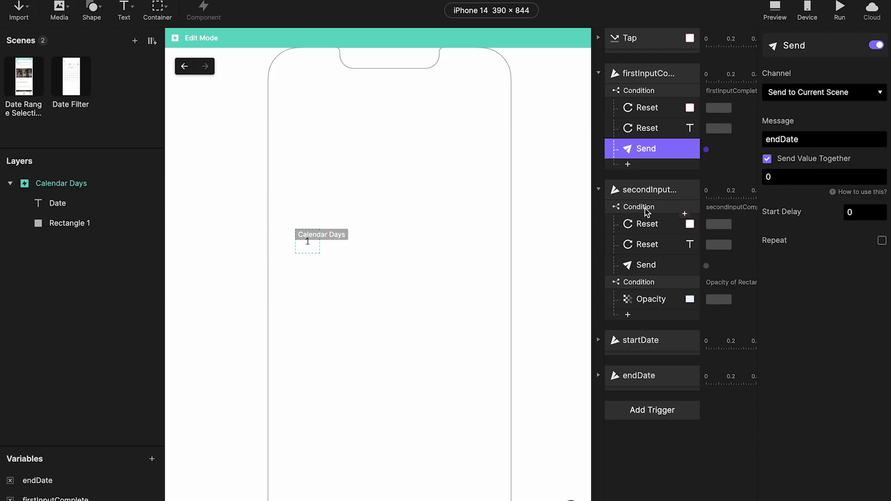
Step: Inspect secondInputComplete's condition with top-right radius 8, its resets and endDate send of 0
left_click(645, 210)
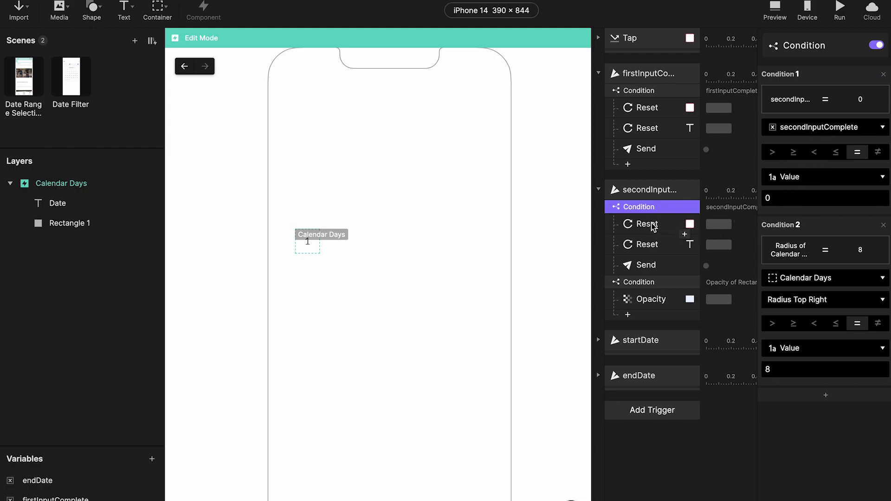
left_click(653, 226)
left_click(653, 248)
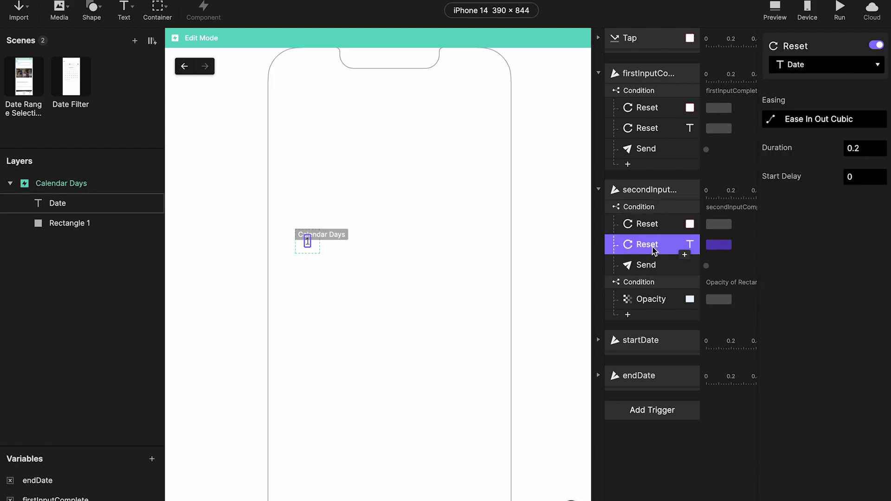
left_click(650, 271)
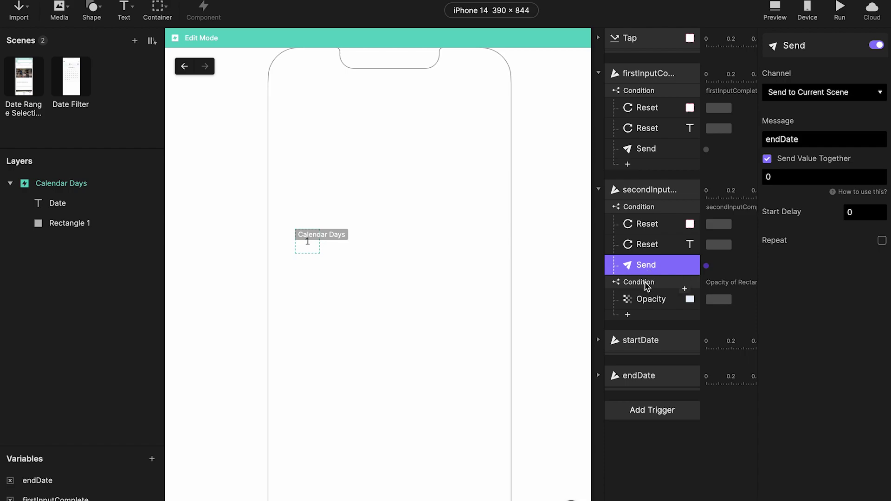
Step: Check secondInput's condition and the response fading Rectangle 1 to 0 opacity, then collapse secondInput and firstInputComplete
left_click(647, 284)
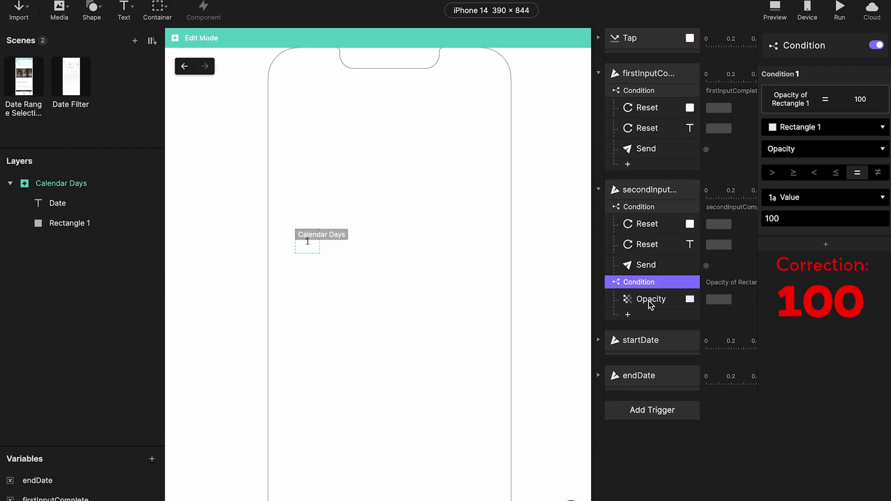
left_click(650, 301)
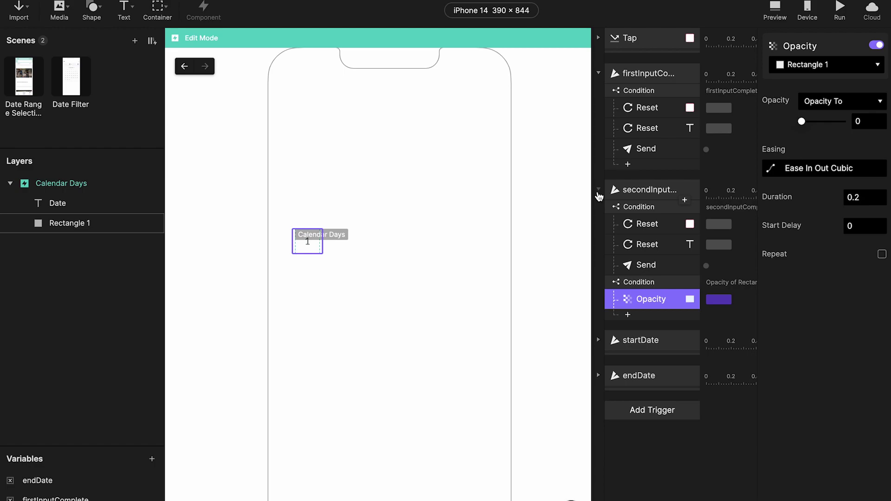
left_click(598, 194)
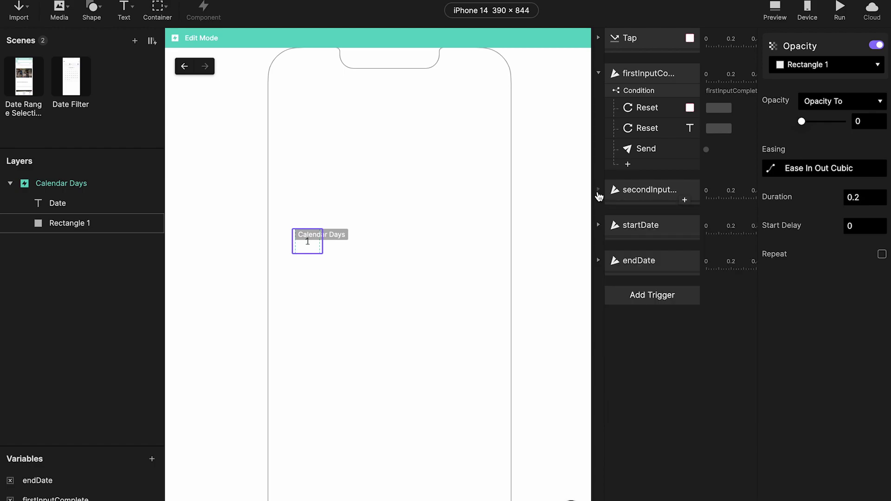
left_click(599, 76)
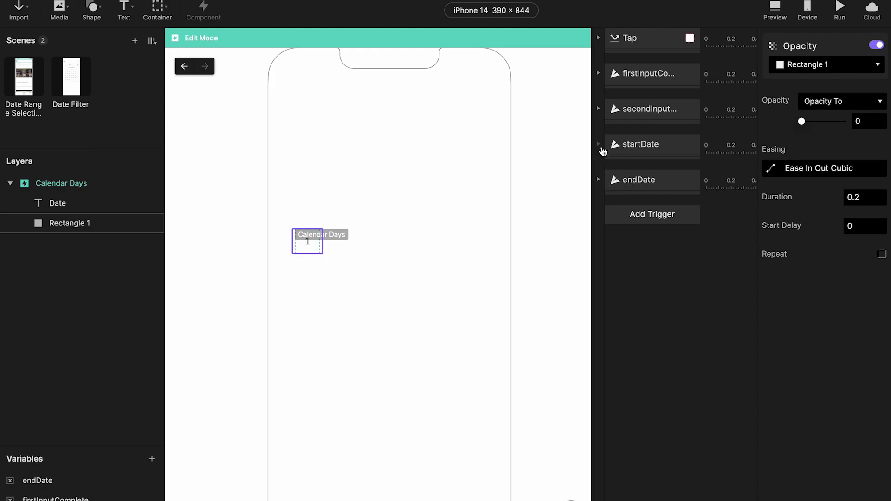
Step: Expand the startDate and endDate triggers, inspect how each receives its message, and enlarge the Variables list
left_click(598, 143)
left_click(599, 261)
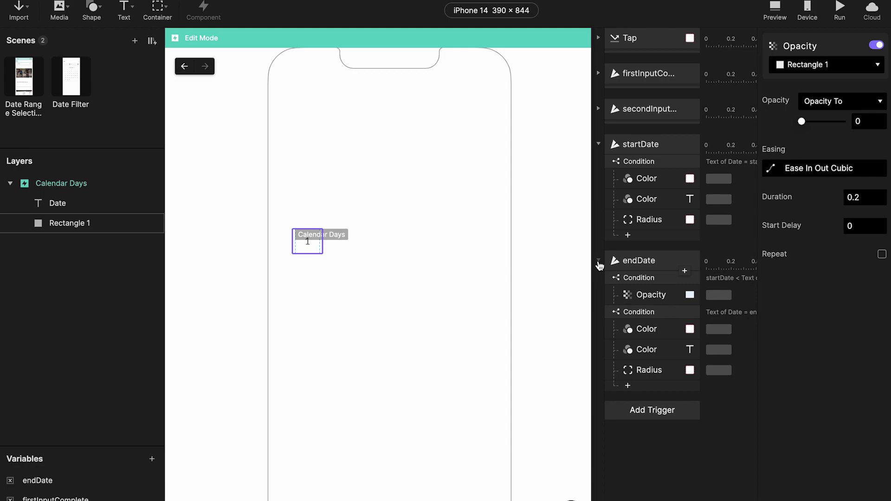
left_click(641, 152)
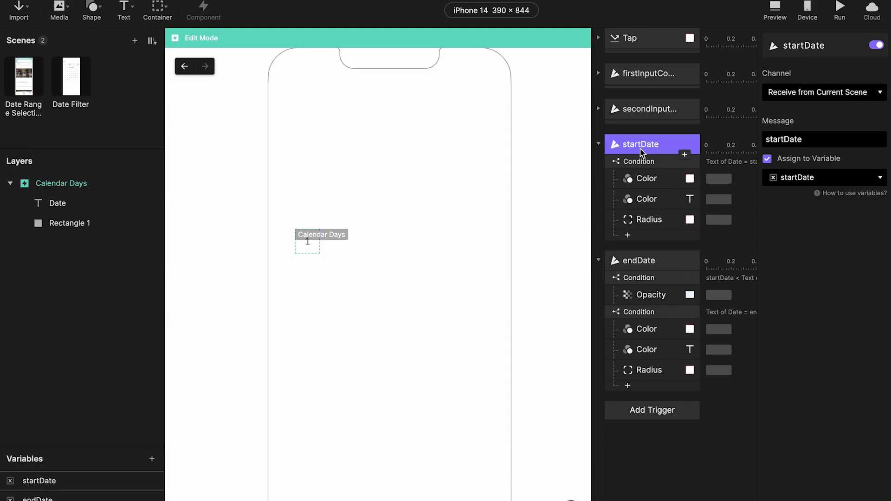
left_click(642, 264)
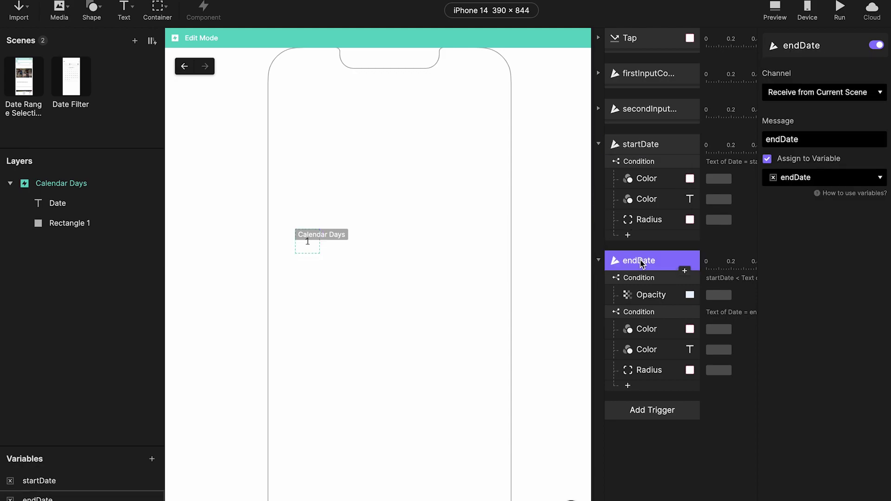
scroll(73, 482, "down", 1)
left_click_drag(72, 447, 80, 385)
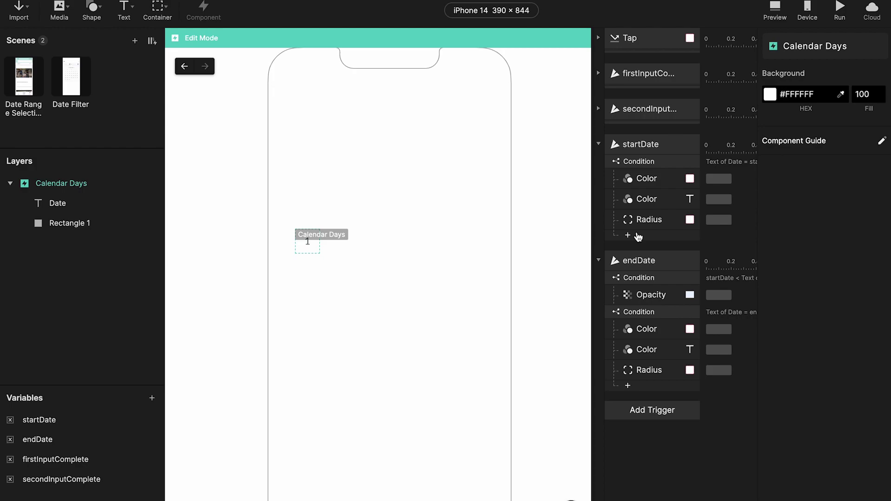
Step: Inspect startDate's Date-text condition, its background and text Color responses, and the left-corner radius of 8
left_click(644, 162)
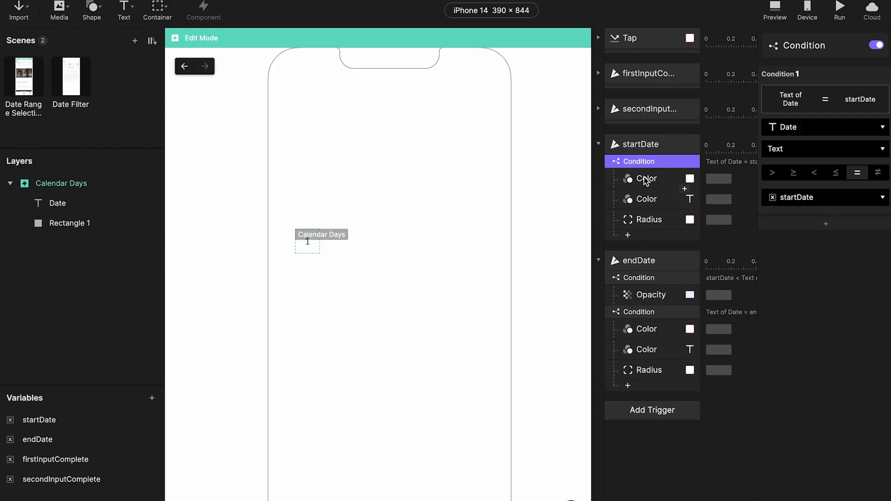
left_click(645, 179)
left_click(645, 199)
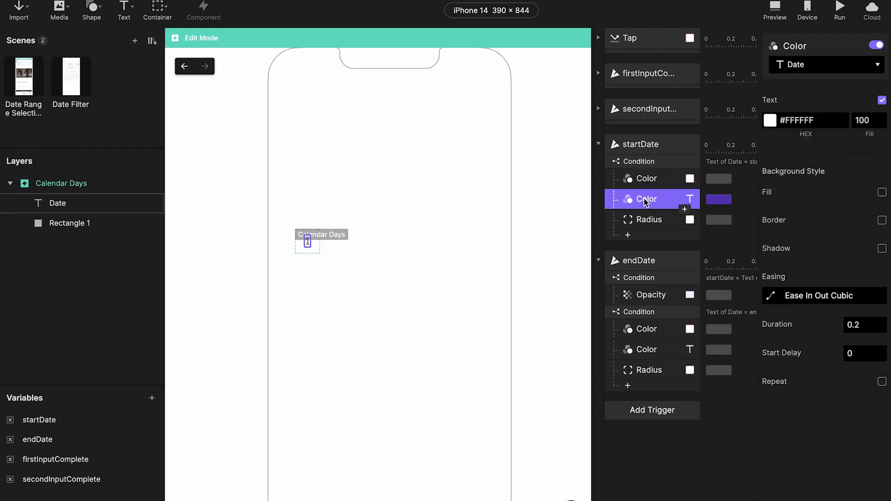
left_click(648, 225)
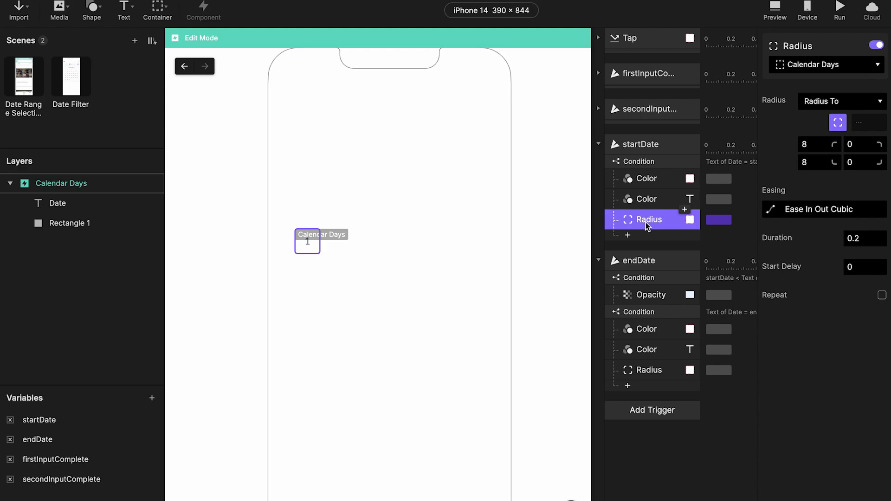
Step: Inspect endDate's conditions, Rectangle 1 opacity, #2972D2 end-day fill, text color and radius, then collapse both triggers
left_click(653, 278)
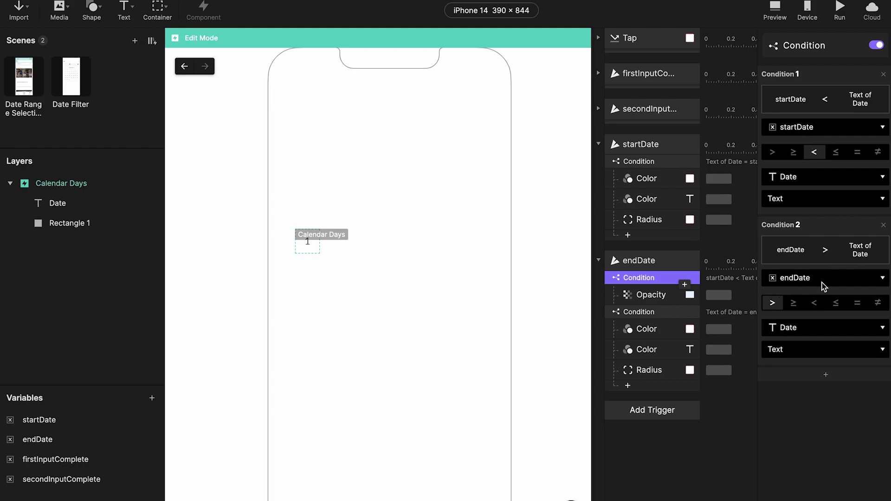
left_click(637, 298)
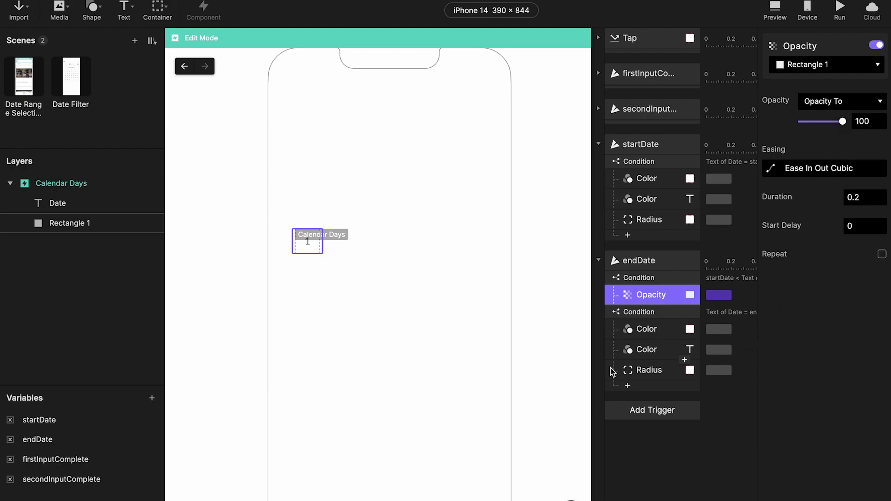
left_click(654, 311)
left_click(651, 331)
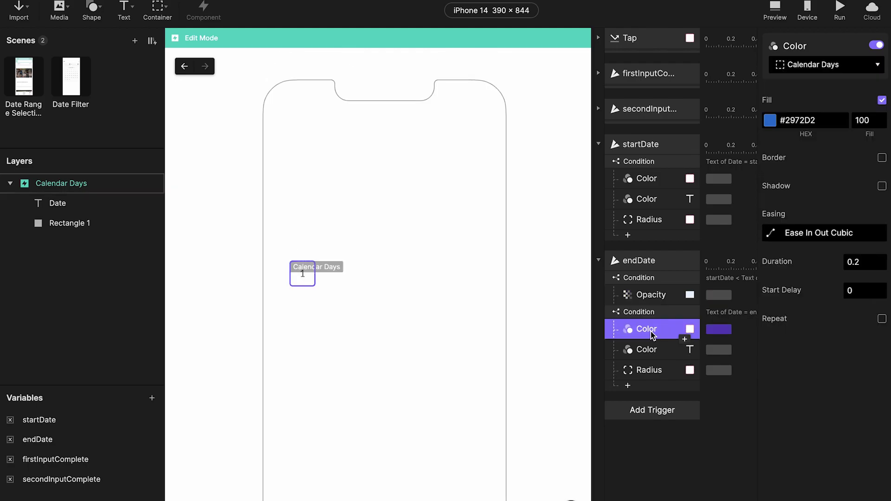
left_click(652, 349)
left_click(647, 370)
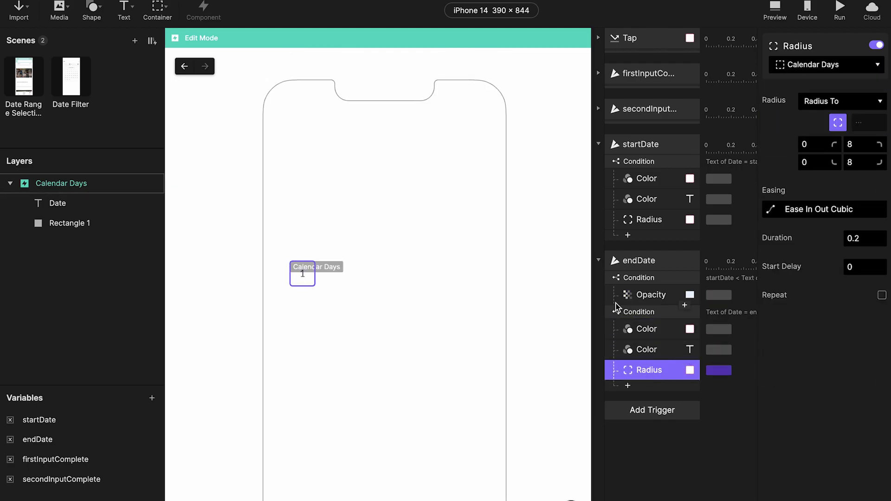
left_click(598, 260)
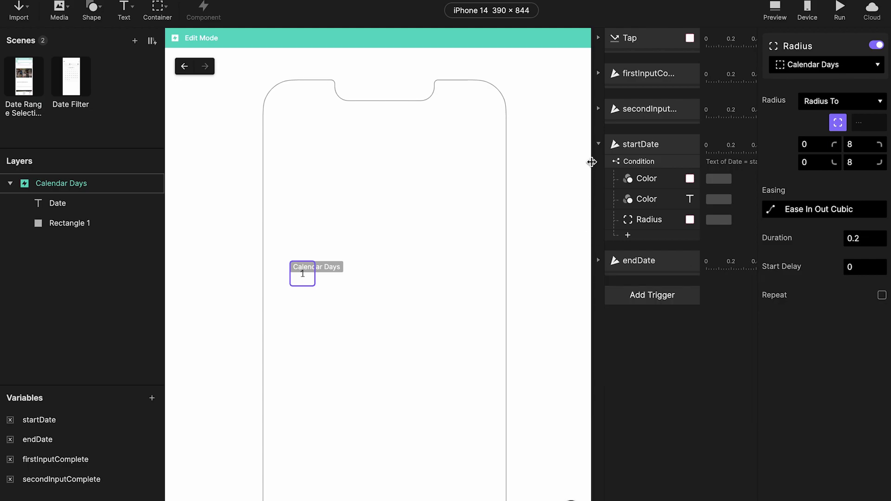
left_click(598, 144)
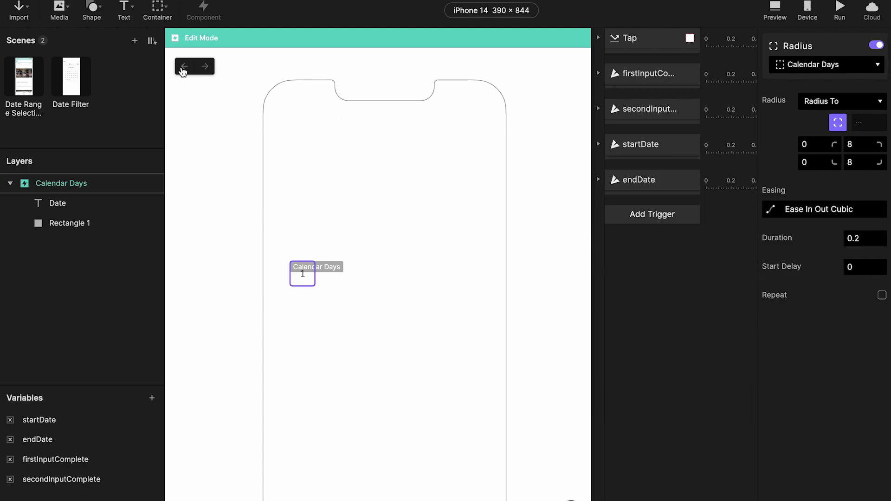
Step: Exit the Calendar Days component to Date Filter and collapse its startDate and endDate triggers
left_click(184, 66)
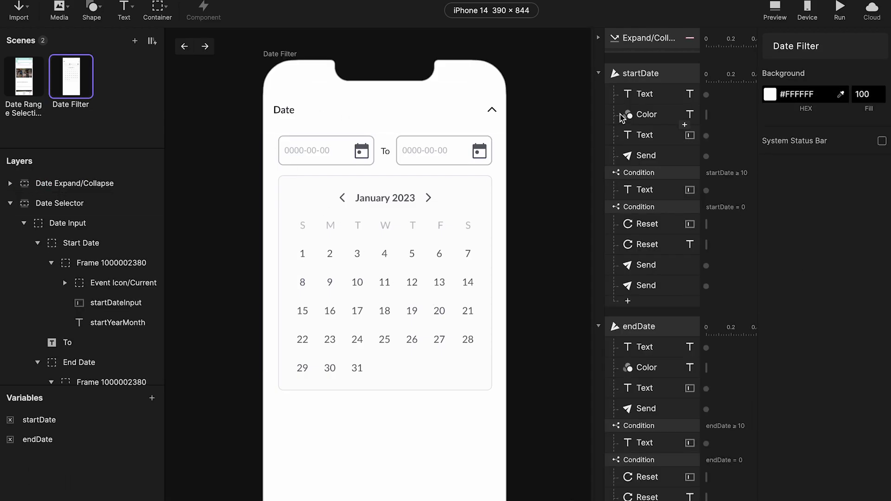
left_click(598, 72)
left_click(598, 108)
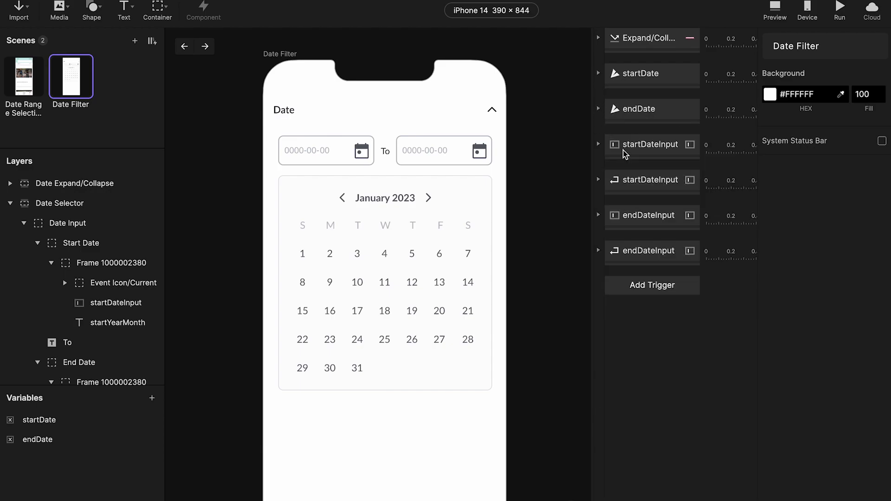
Step: Expand both startDateInput triggers and both endDateInput triggers to show their Text, Color, Send, Reset and Focus responses
left_click(599, 144)
left_click(598, 281)
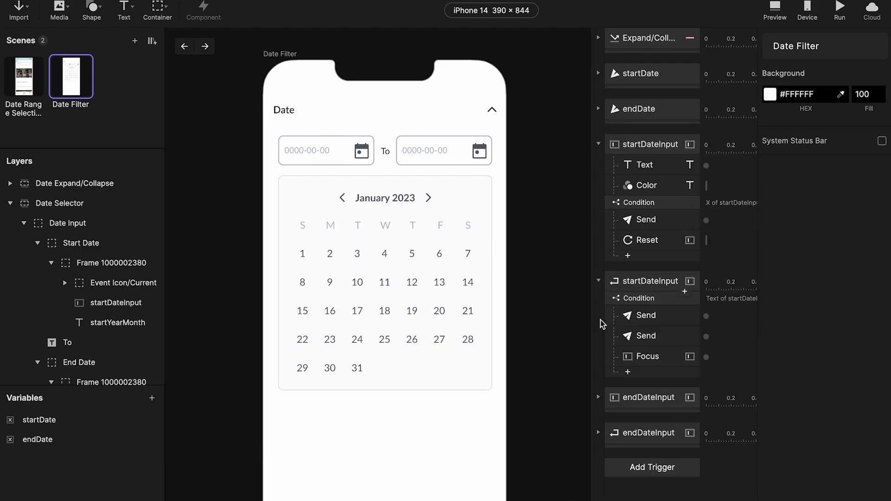
left_click(598, 398)
scroll(600, 458, "down", 4)
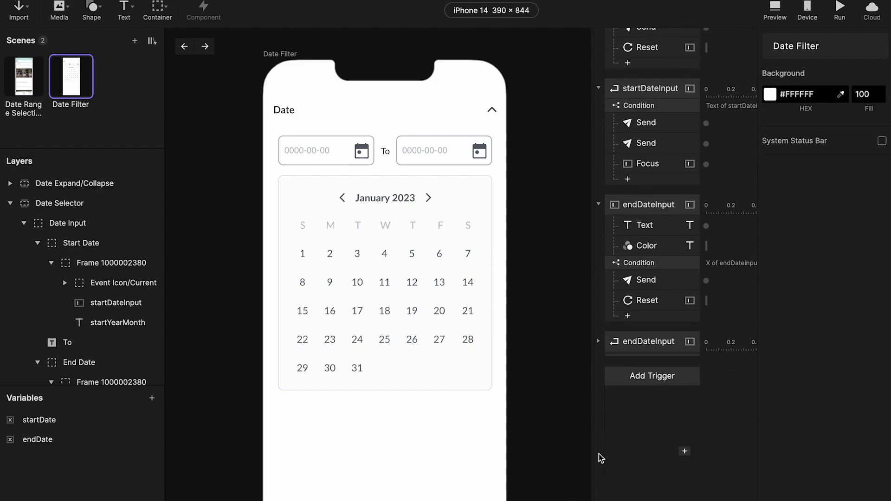
left_click(598, 342)
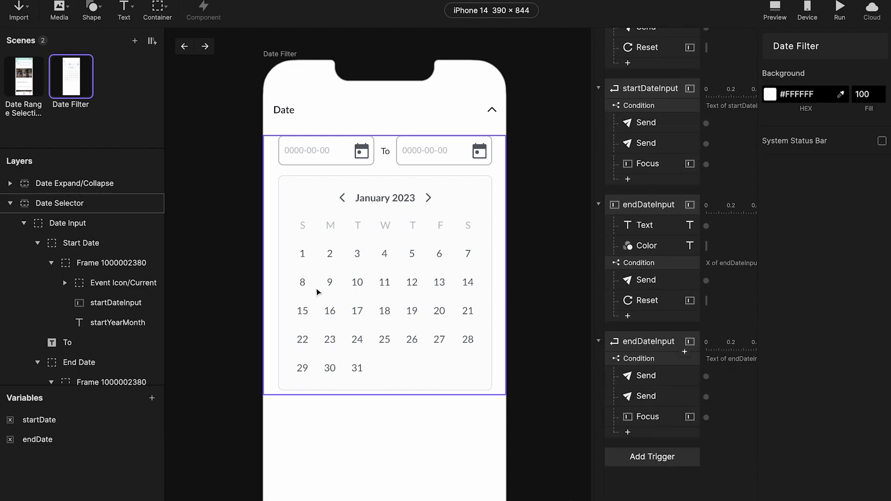
Step: Preview the prototype and select January 3 to January 12 as a date range
left_click(774, 9)
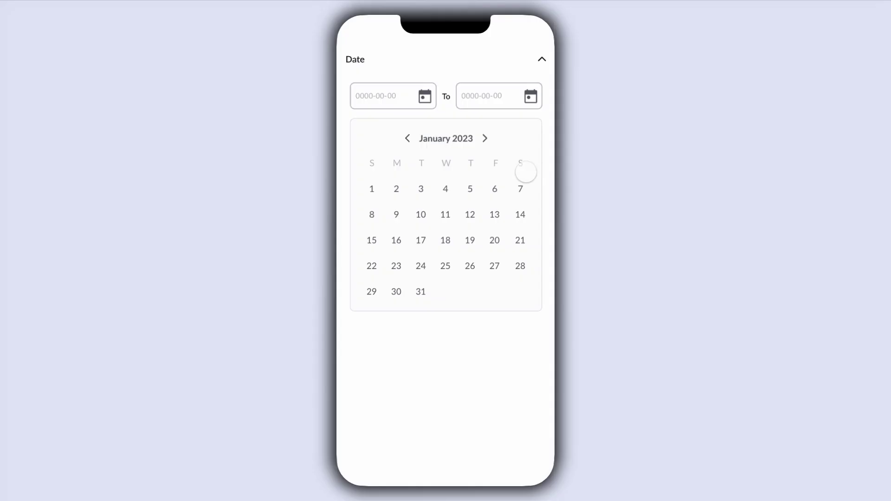
left_click(421, 189)
left_click(471, 216)
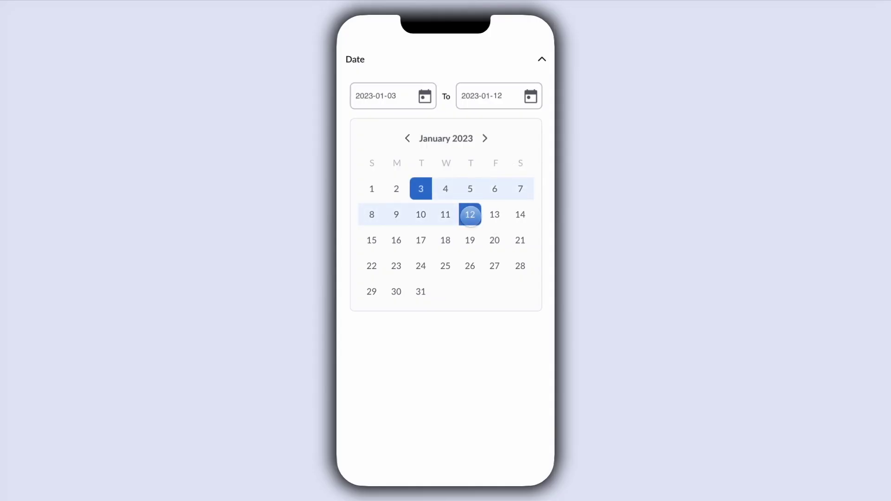
Step: Tap other days, including January 20 and January 4, to test restarting the range
left_click(470, 189)
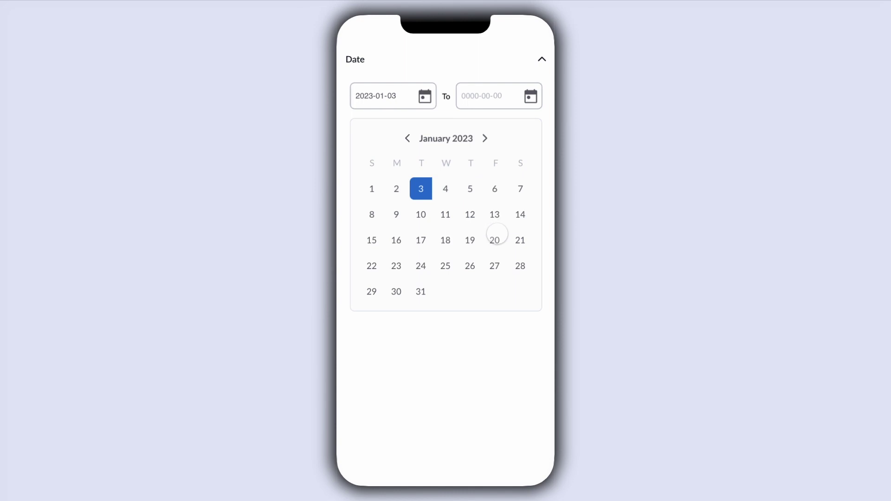
left_click(495, 239)
left_click(421, 189)
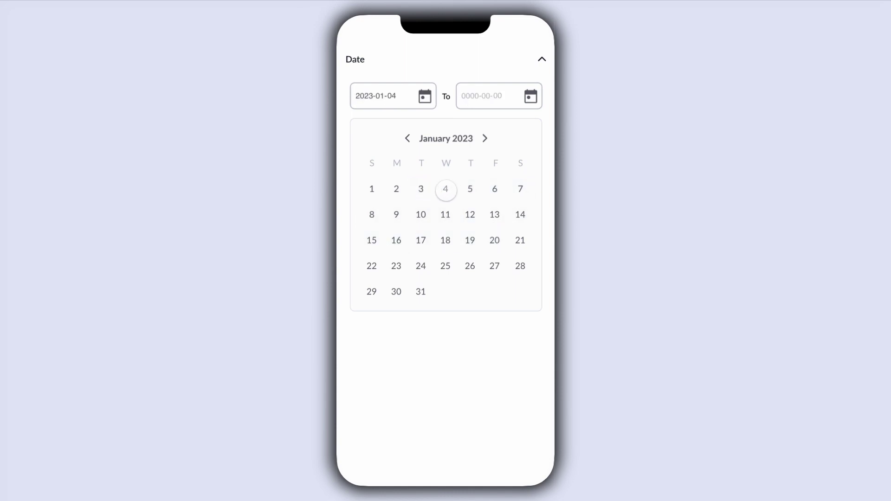